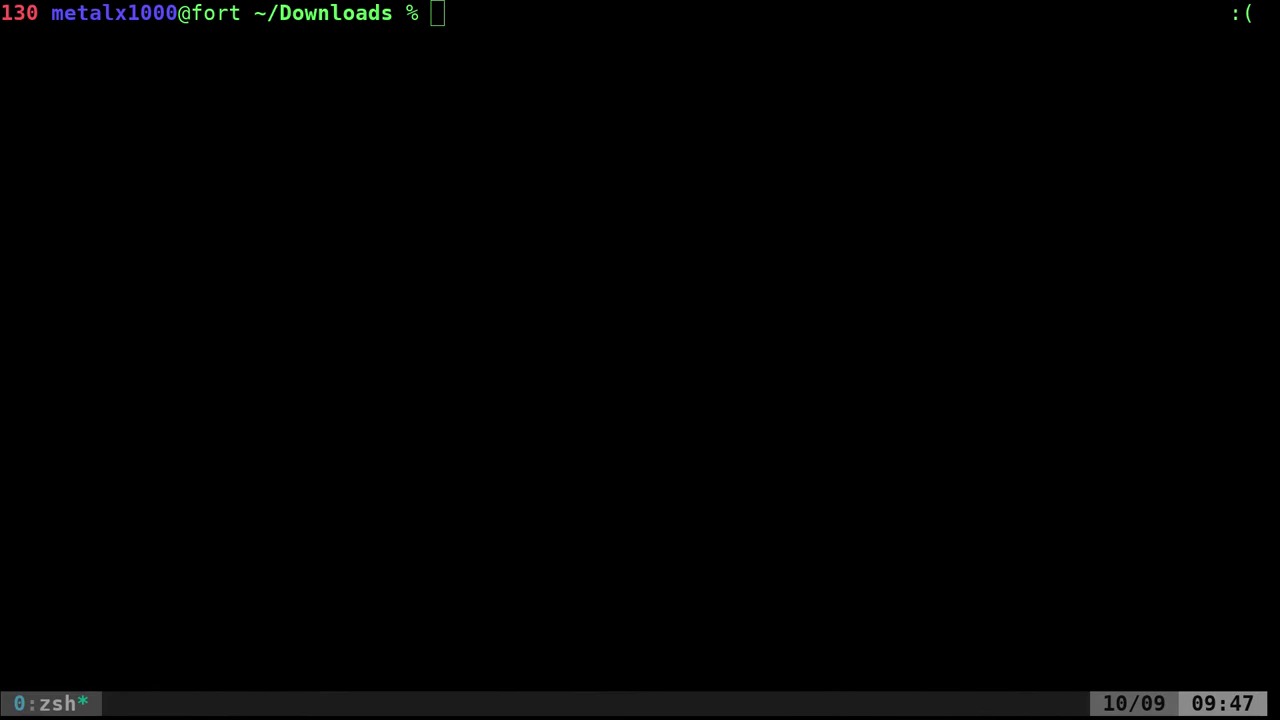
Focus the terminal window at the ~/Downloads zsh prompt
left_click(659, 264)
Search apt for font packages with 'aptitude search fonts'
type("aptitude")
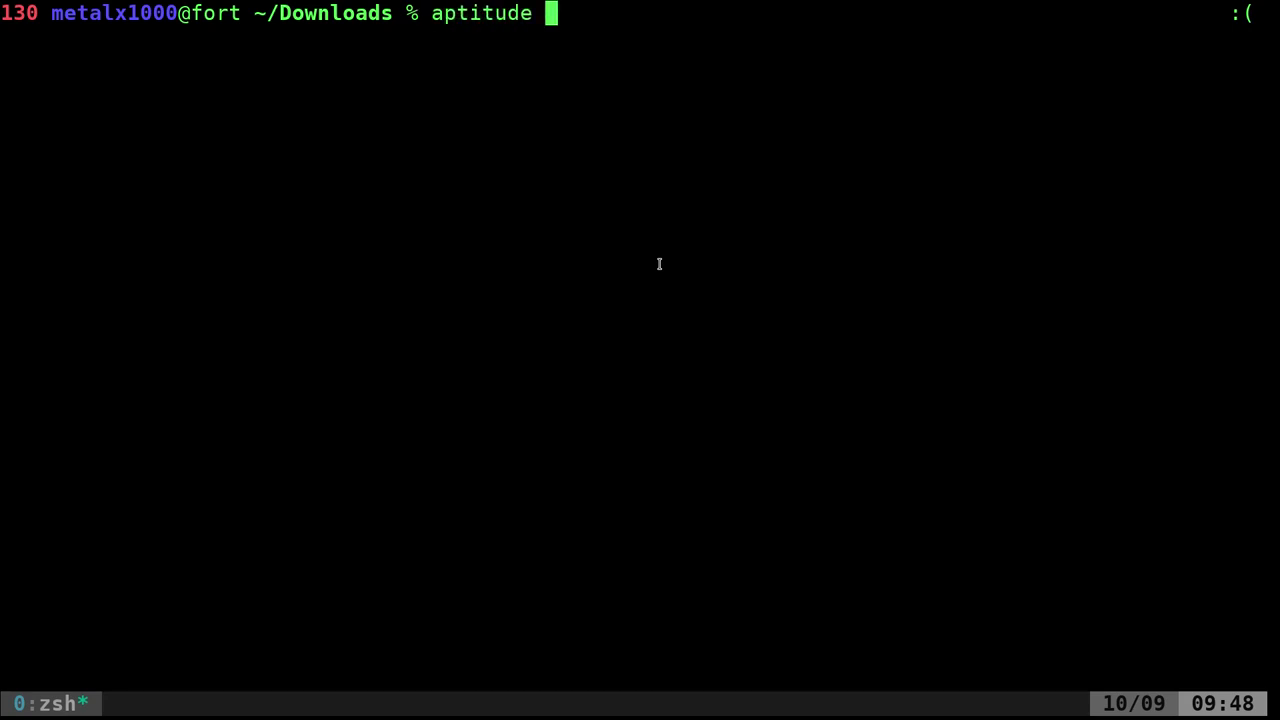
type("sea")
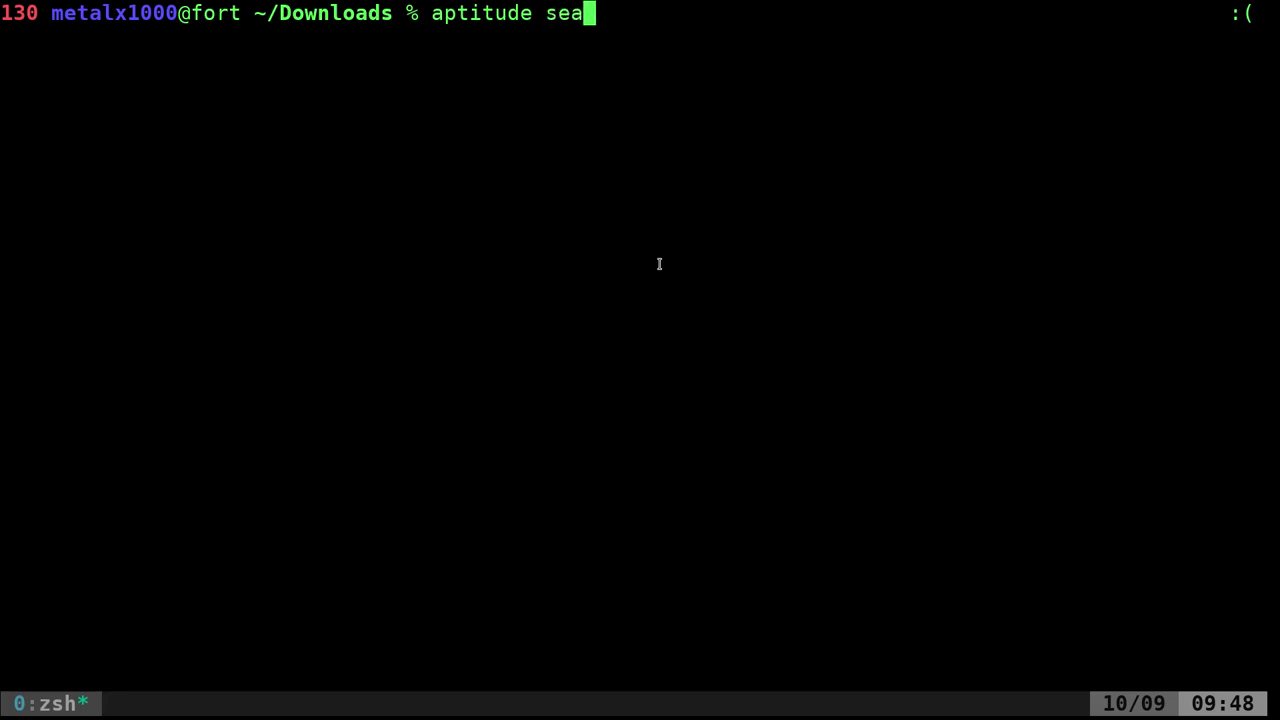
type("rch fonts")
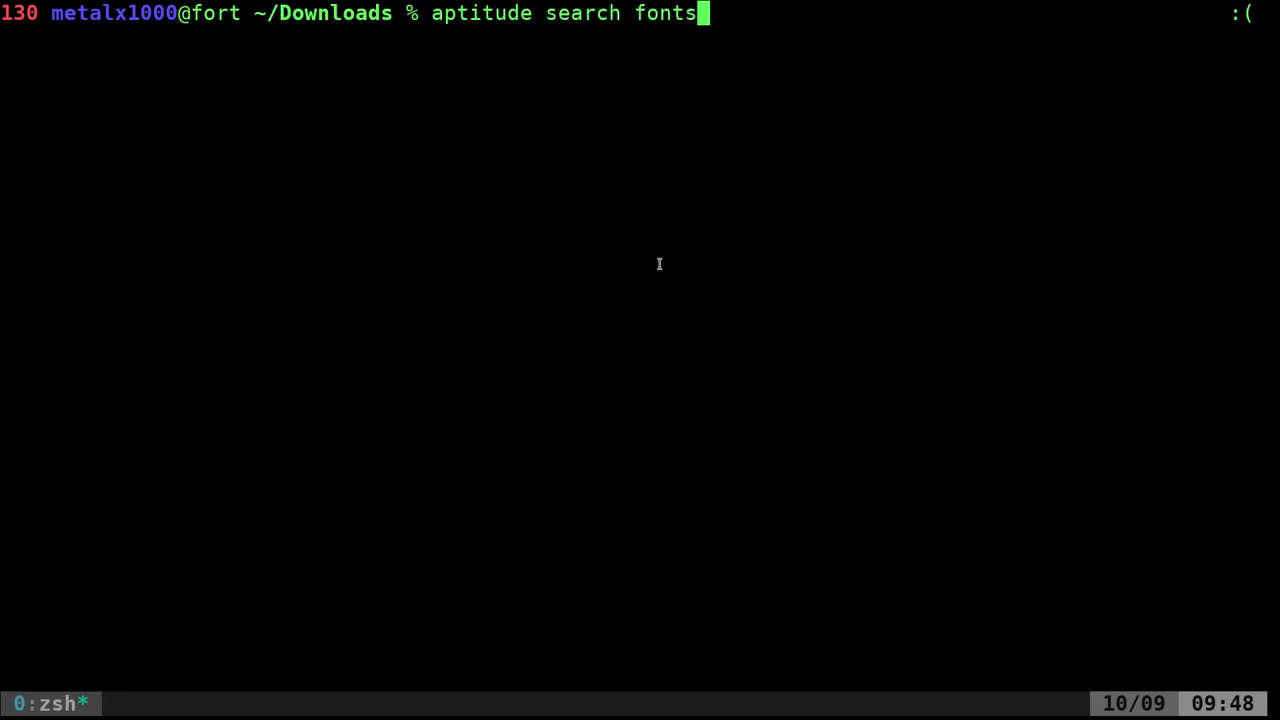
key("Return")
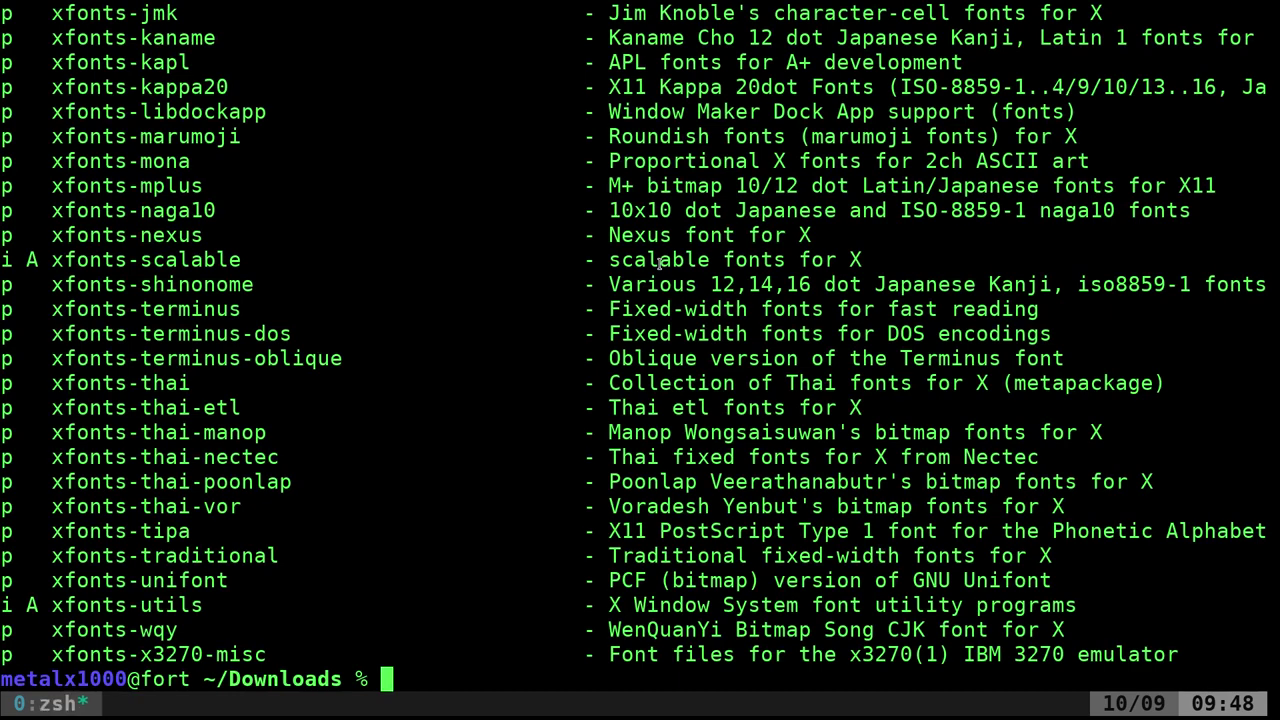
Scroll back through the tmux search results and copy the ttf-sjfonts package name
key("ctrl+b")
key("Page_Up")
key("Page_Up")
key("Page_Up")
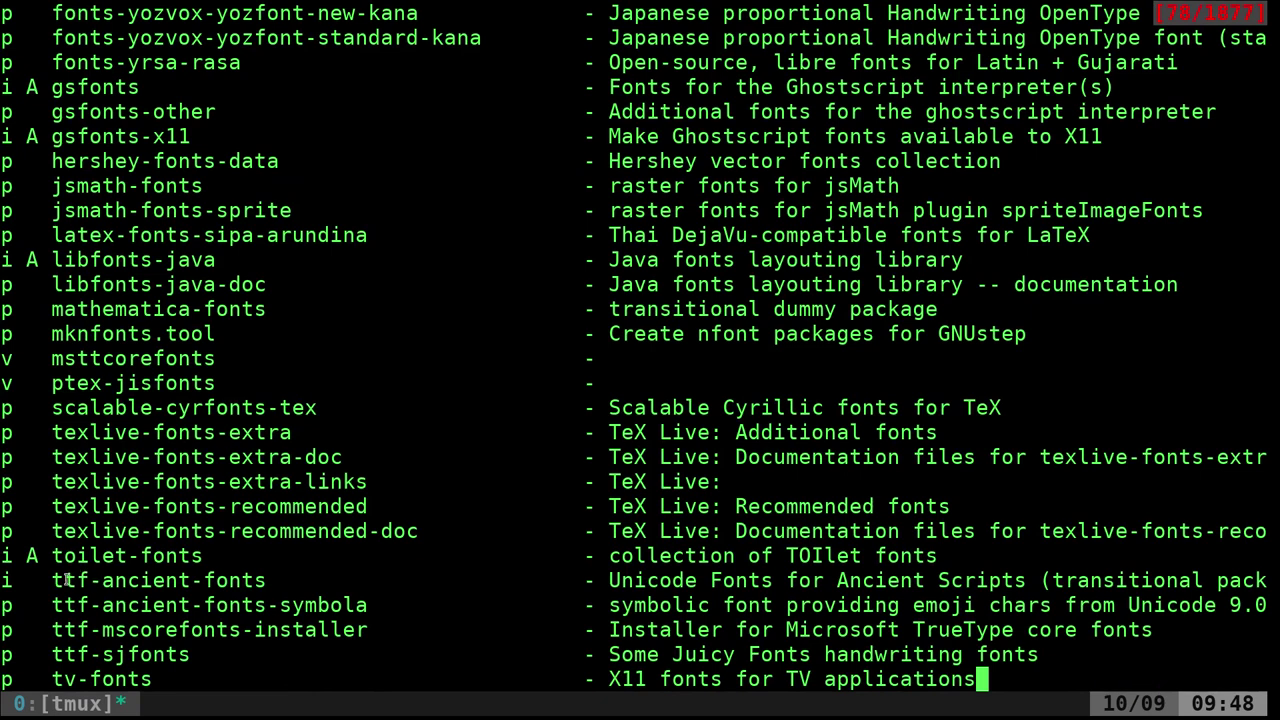
left_click_drag(57, 578, 101, 579)
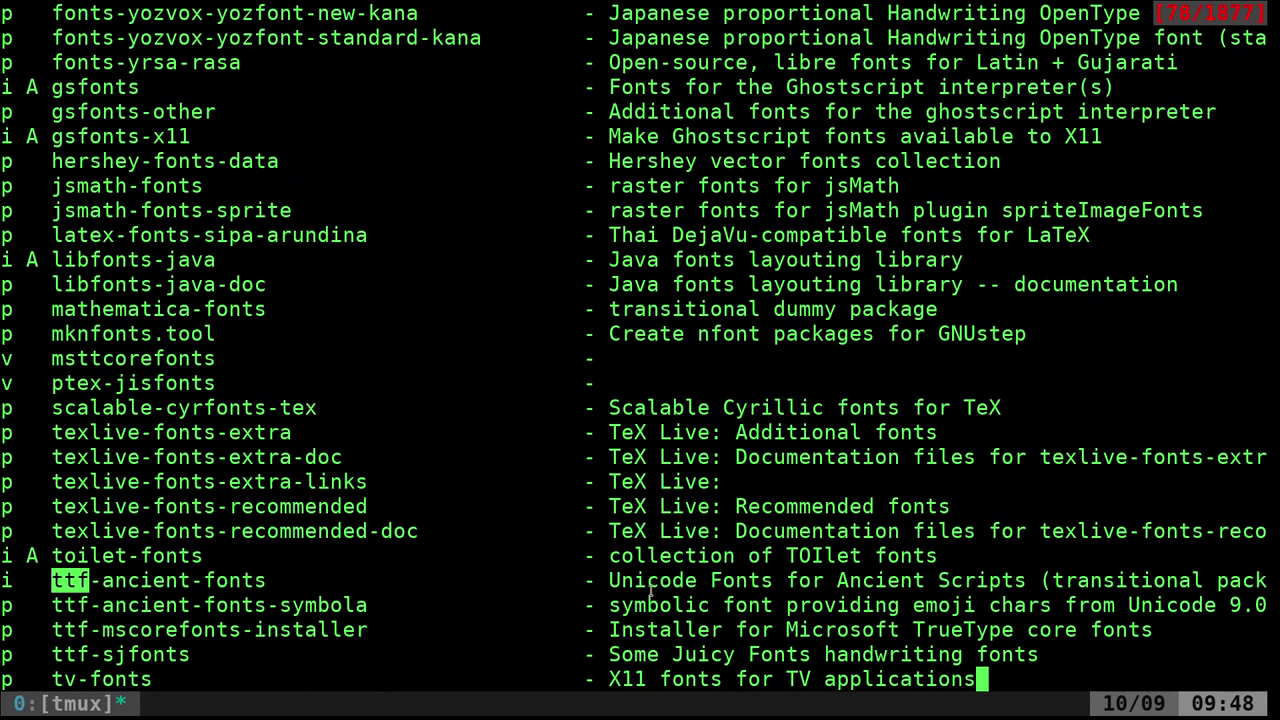
double_click(77, 652)
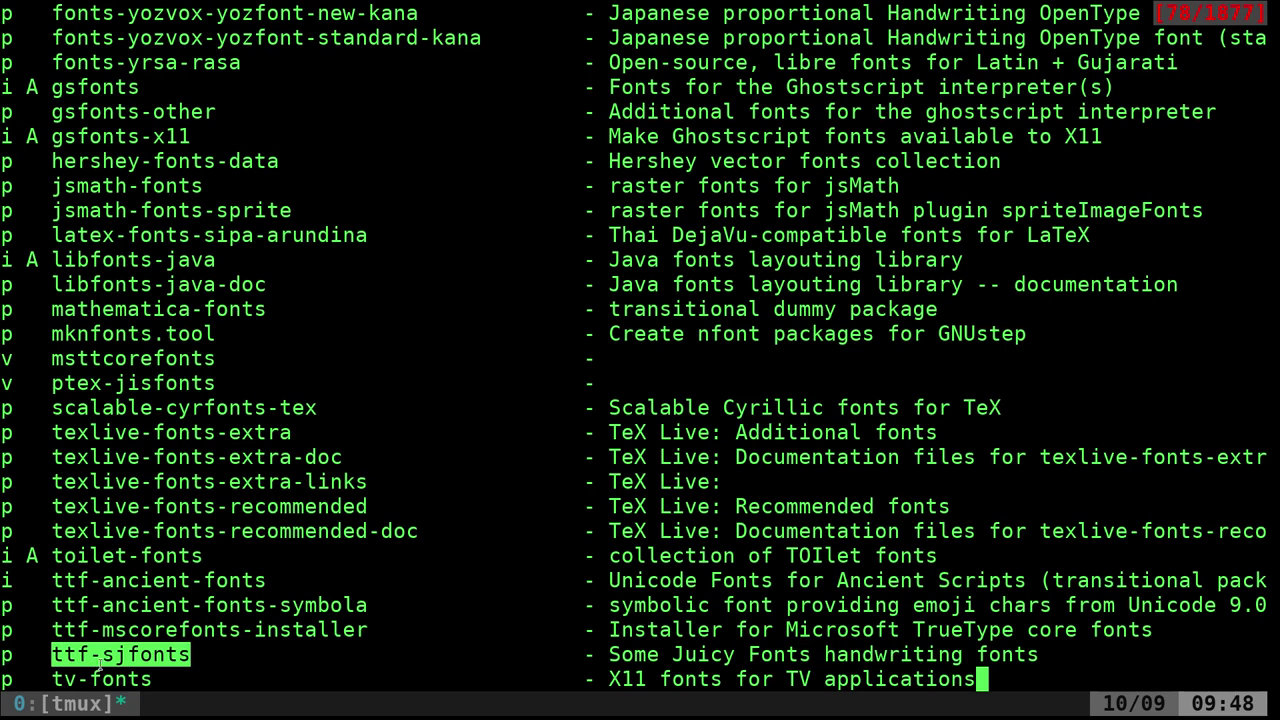
double_click(5, 580)
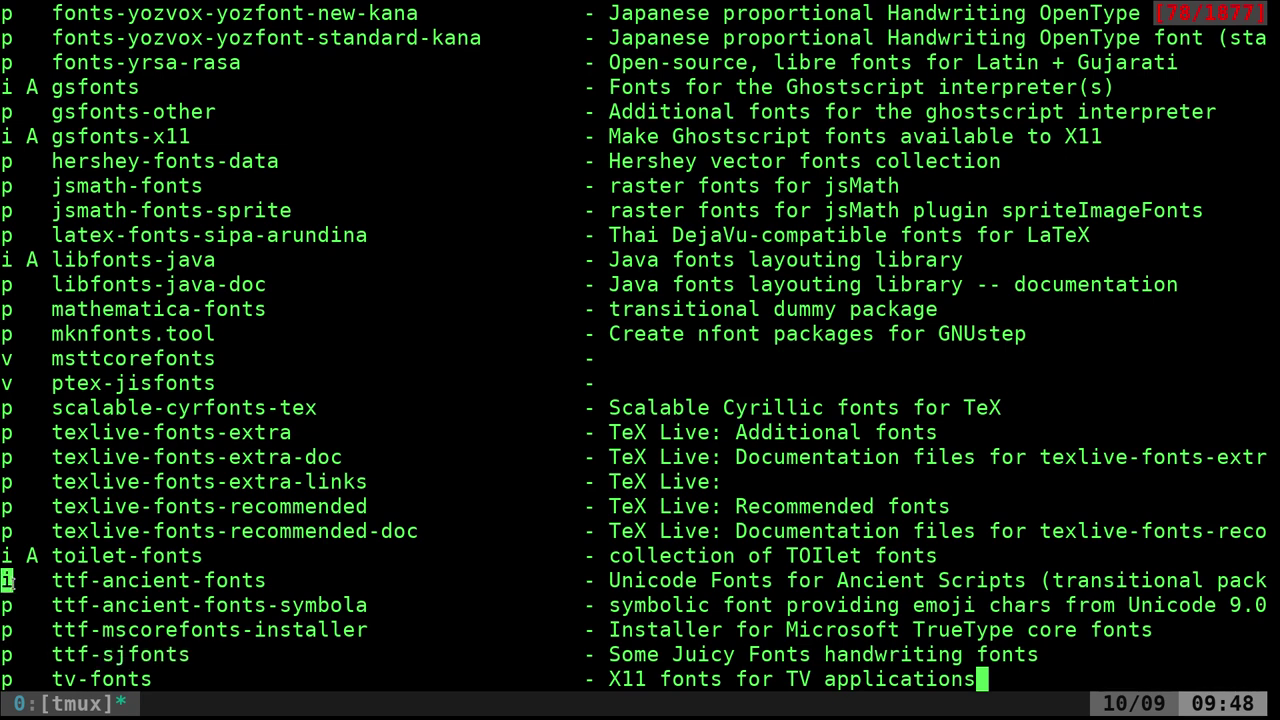
double_click(97, 654)
key("super+c")
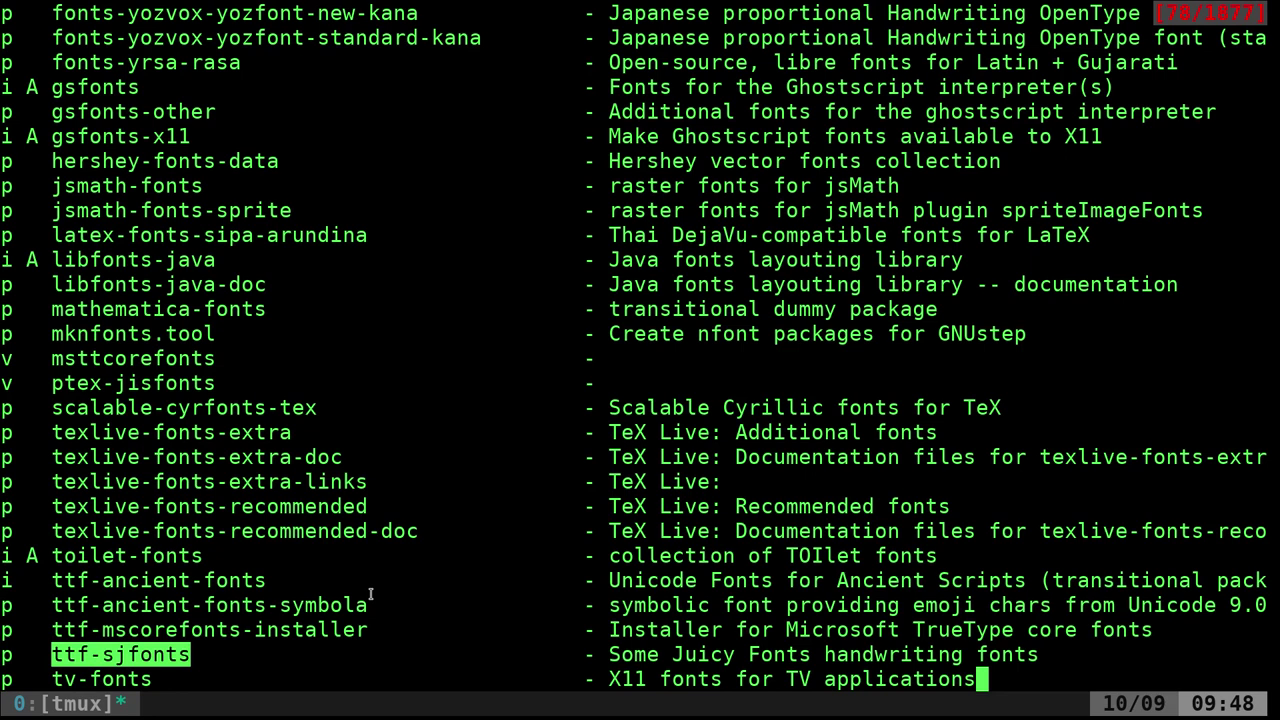
type("q")
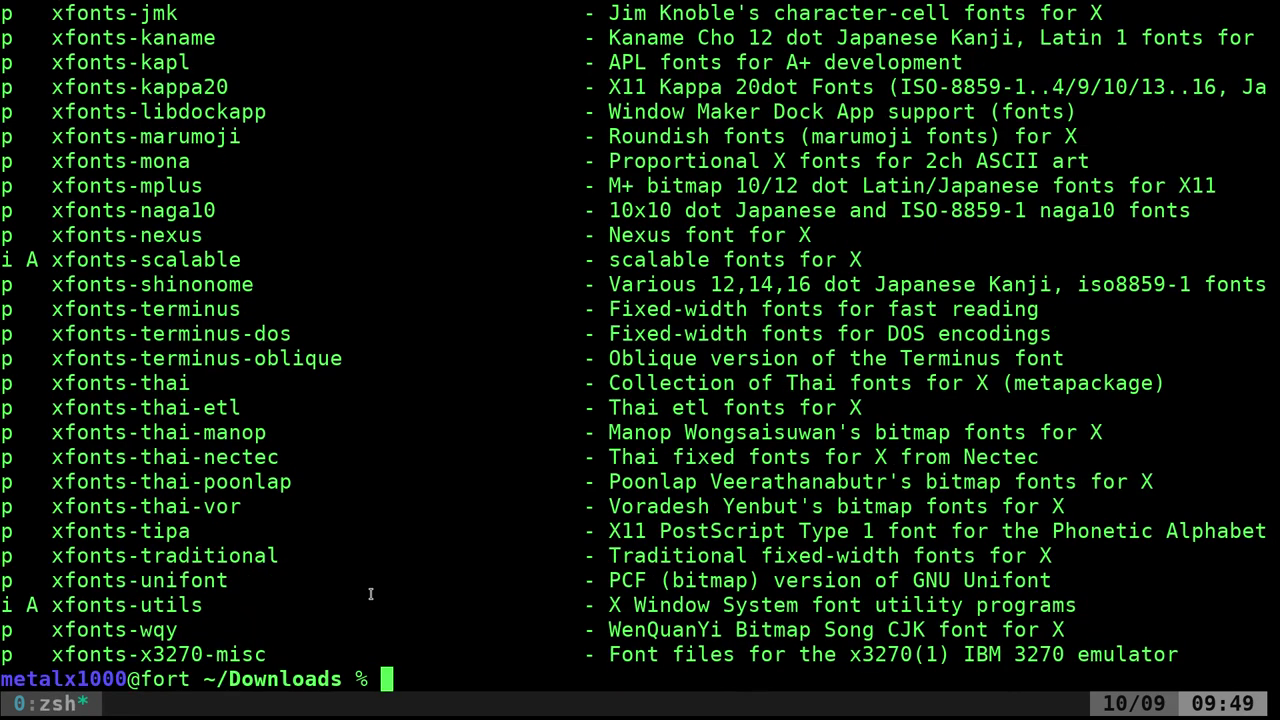
type("sudo apt instal")
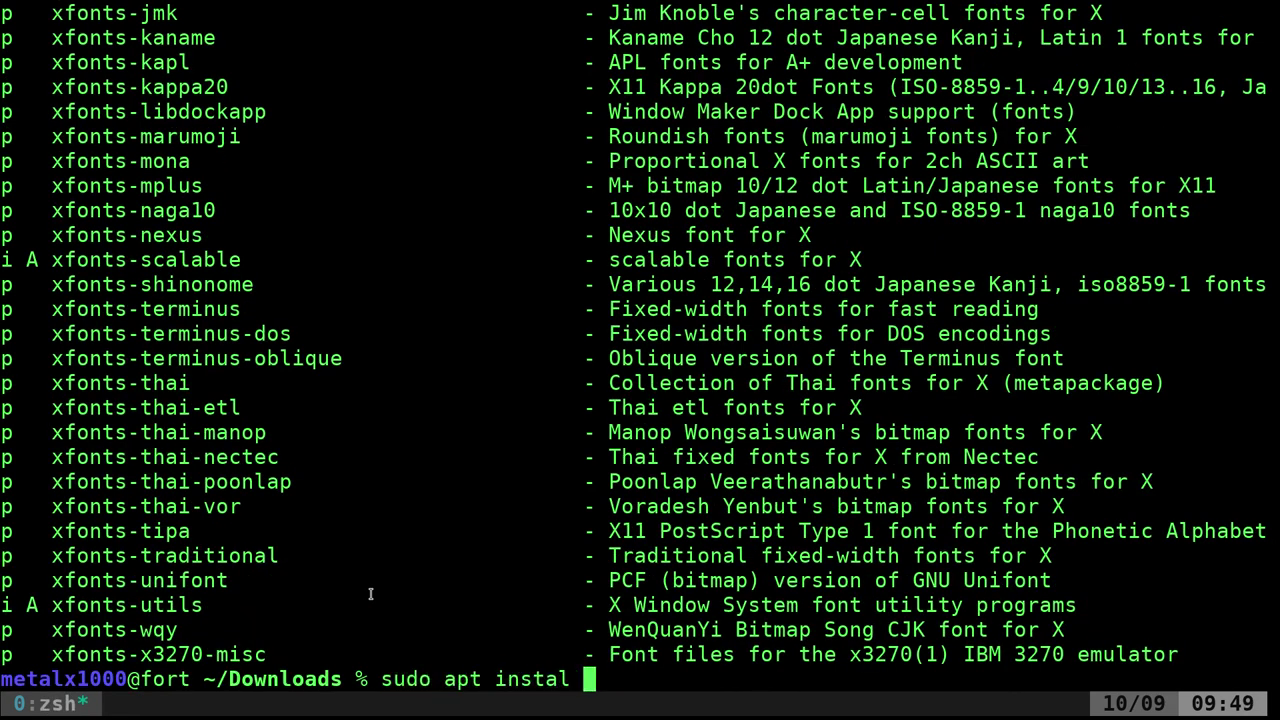
Install the ttf-sjfonts handwriting font package with sudo apt install ttf-sjfonts
key("BackSpace")
type("l")
middle_click(410, 534)
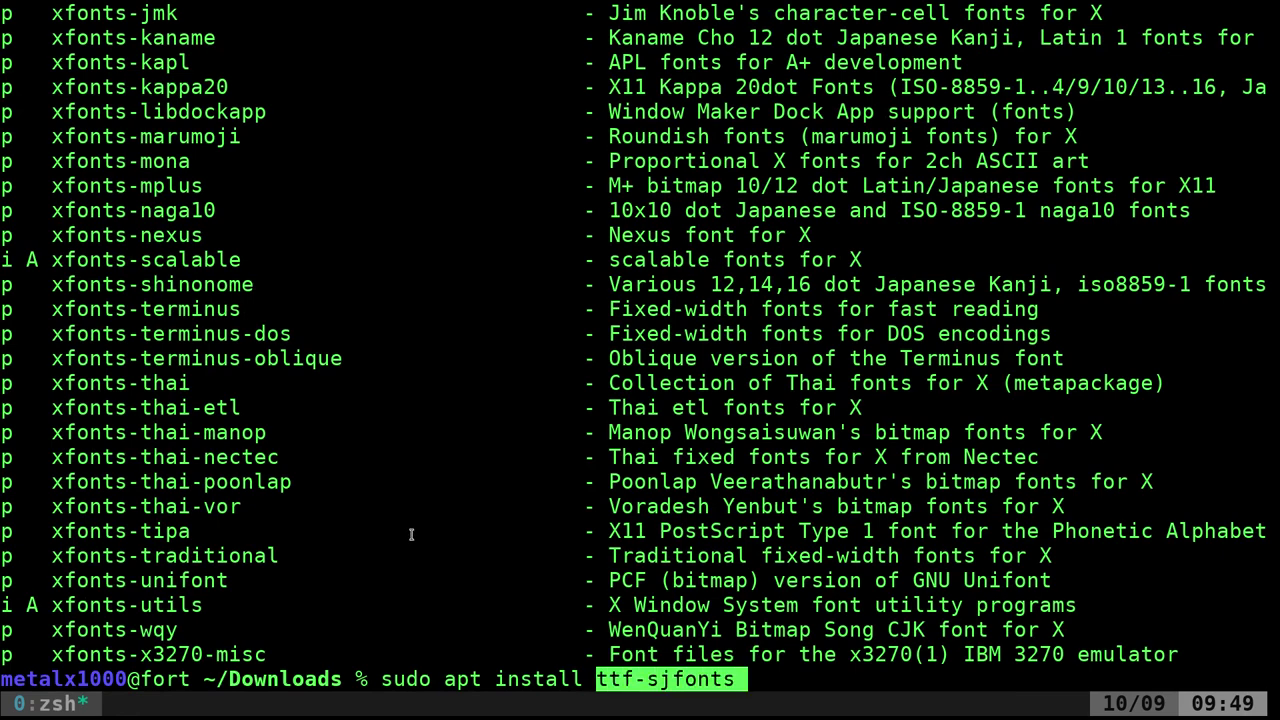
key("Return")
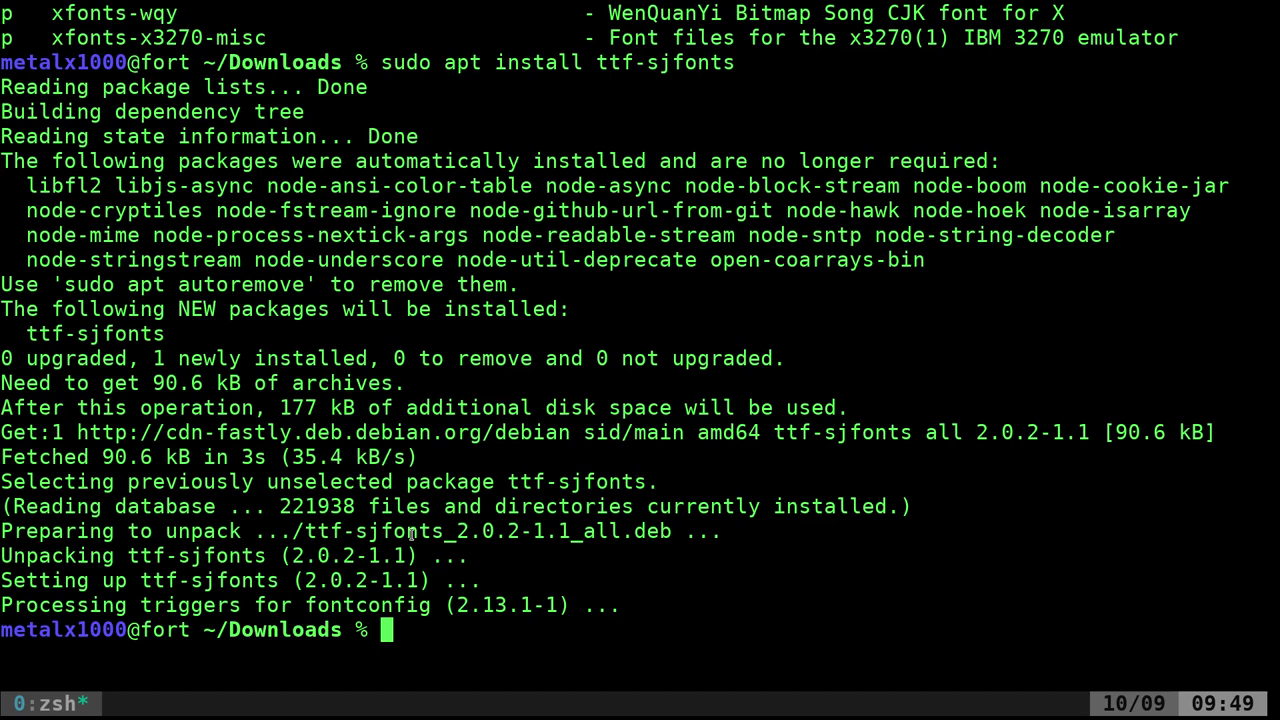
Rerun the font search to confirm ttf-sjfonts is installed and copy ttf-mscorefonts-installer
key("ctrl+l")
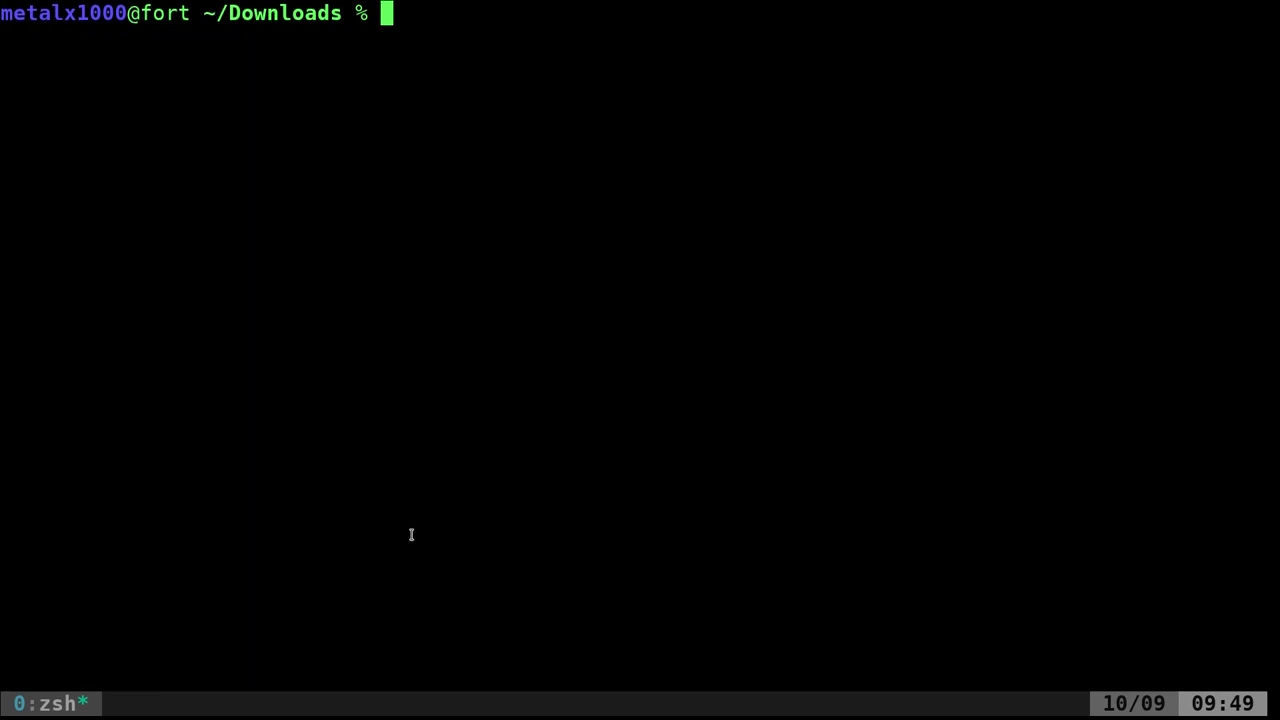
key("Up")
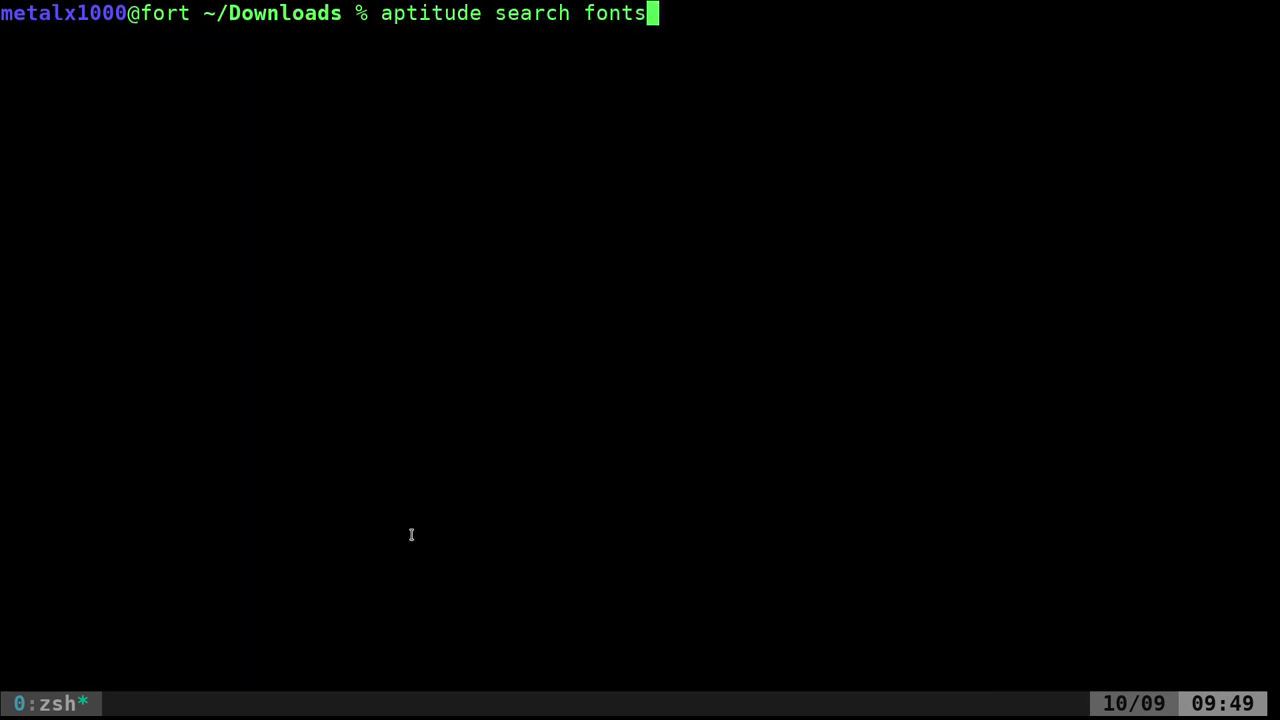
key("Return")
scroll(411, 535, "up", 10)
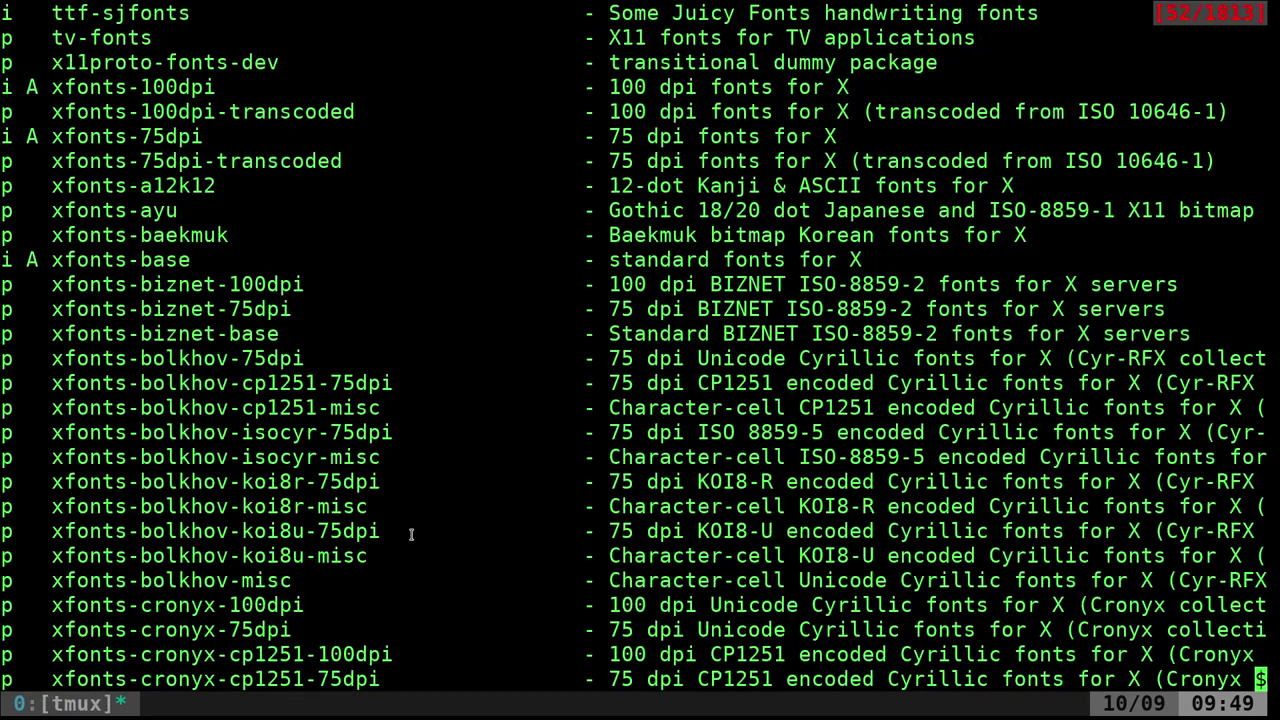
scroll(411, 535, "up", 5)
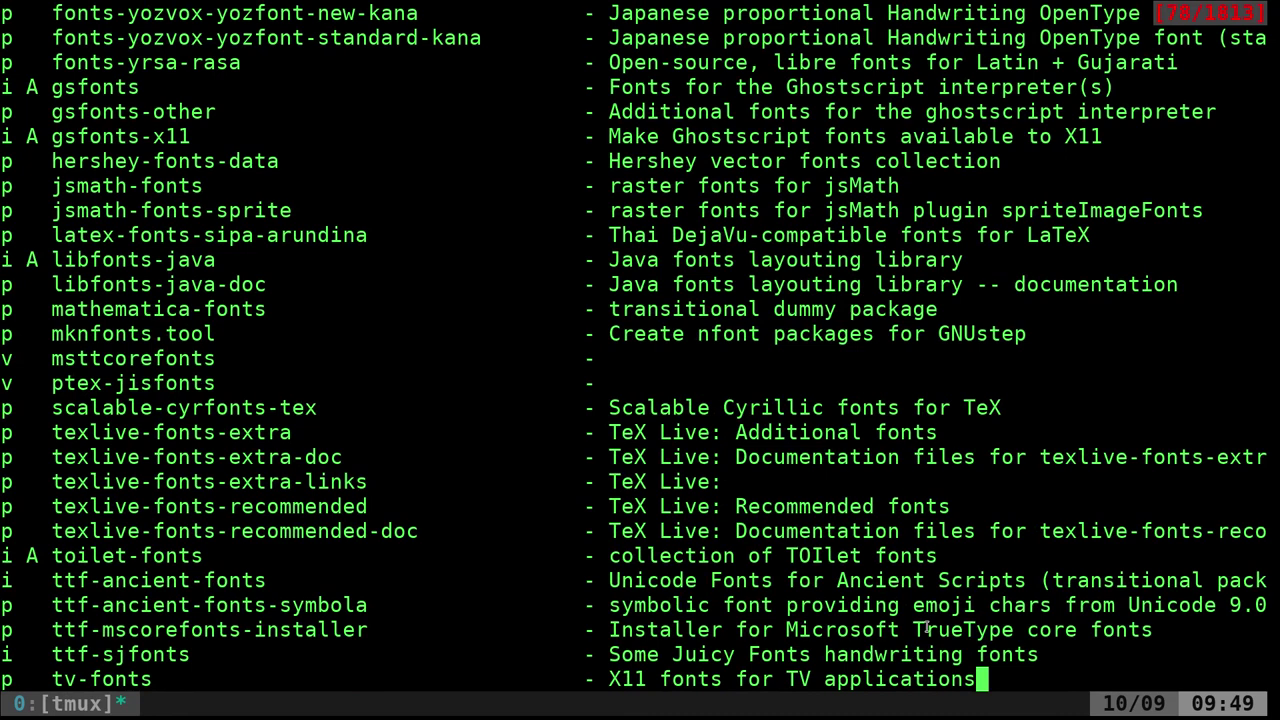
double_click(839, 629)
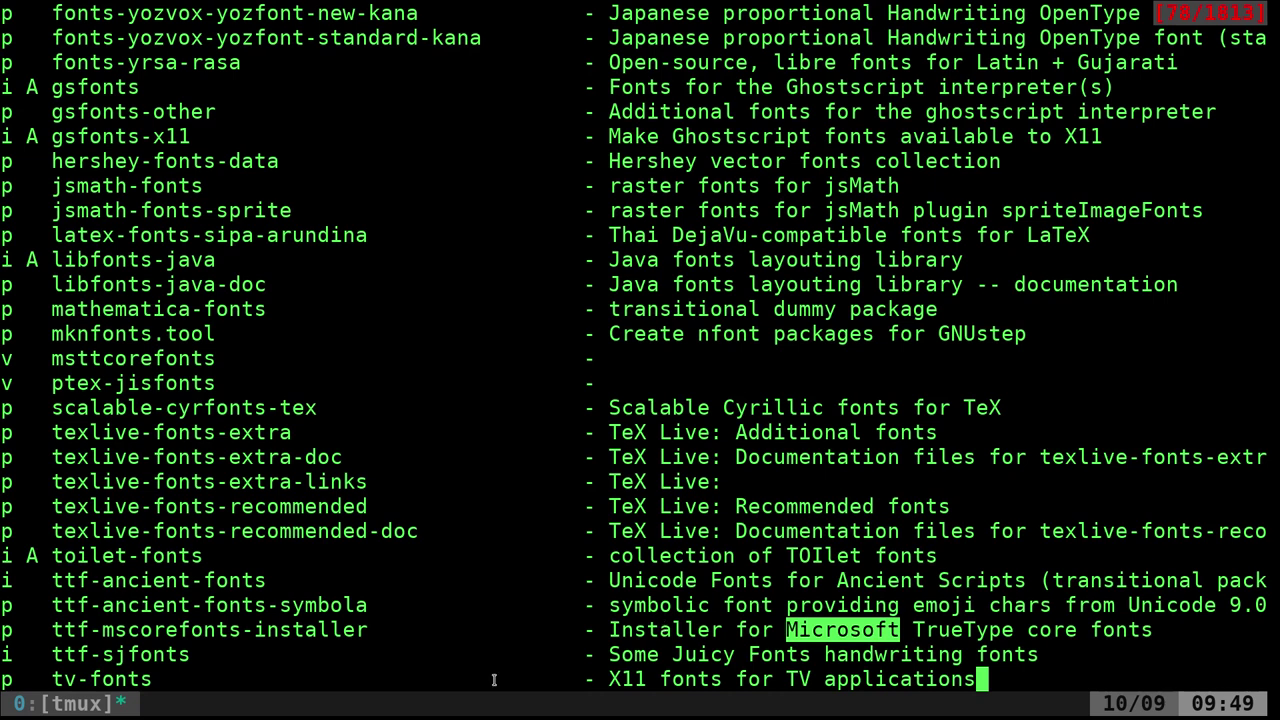
double_click(172, 628)
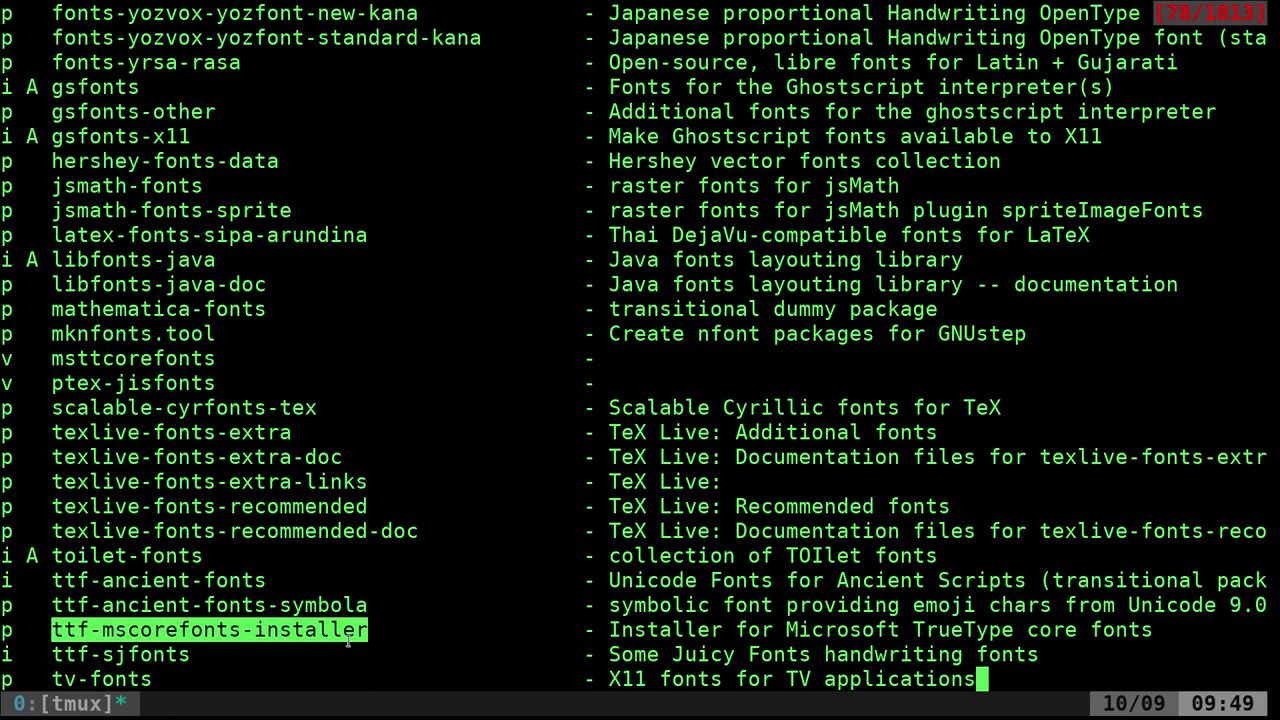
key("Return")
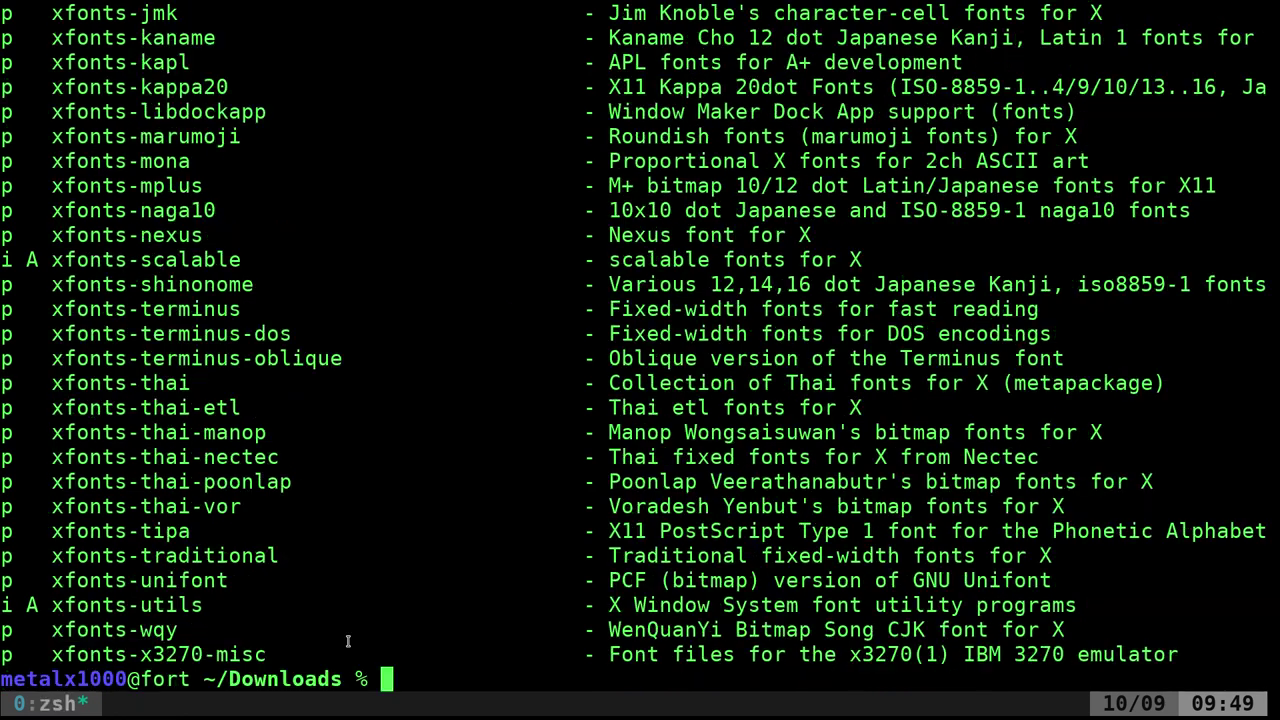
Clear the terminal and scroll through the 1001 Free Fonts New Fonts listing
key("ctrl+l")
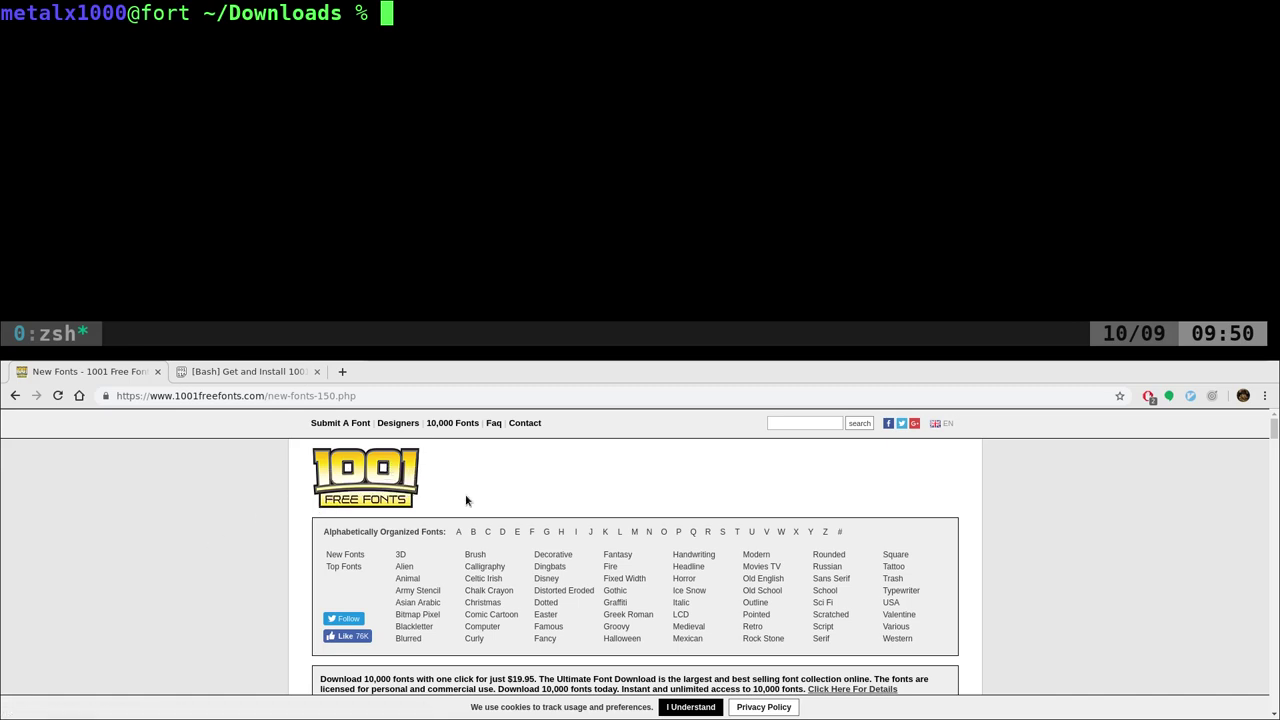
scroll(220, 533, "down", 4)
scroll(220, 533, "down", 14)
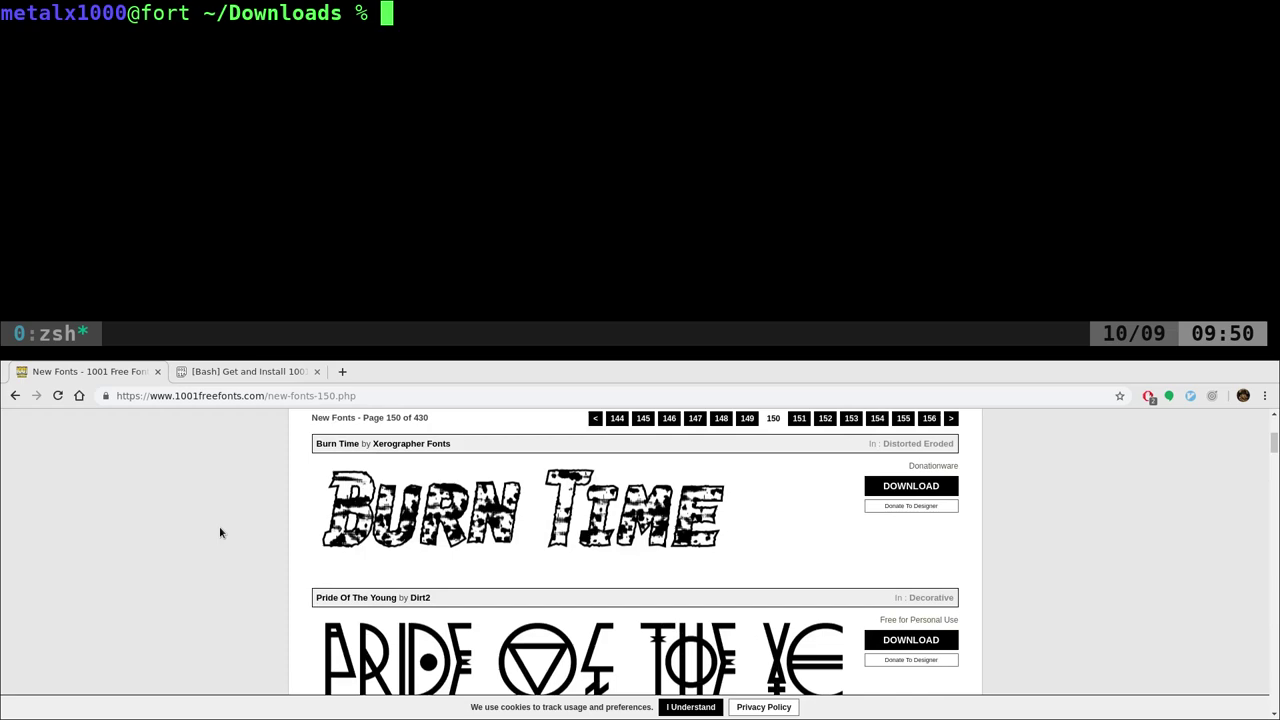
scroll(401, 540, "up", 15)
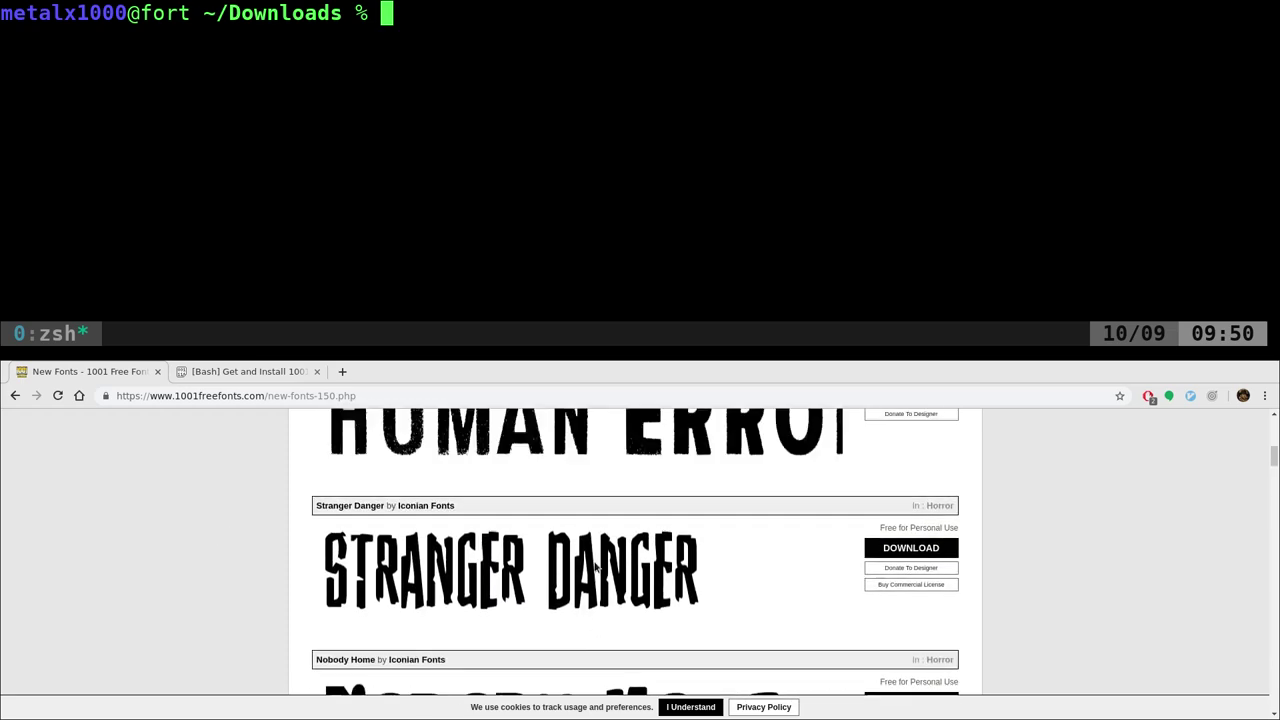
scroll(401, 540, "down", 2)
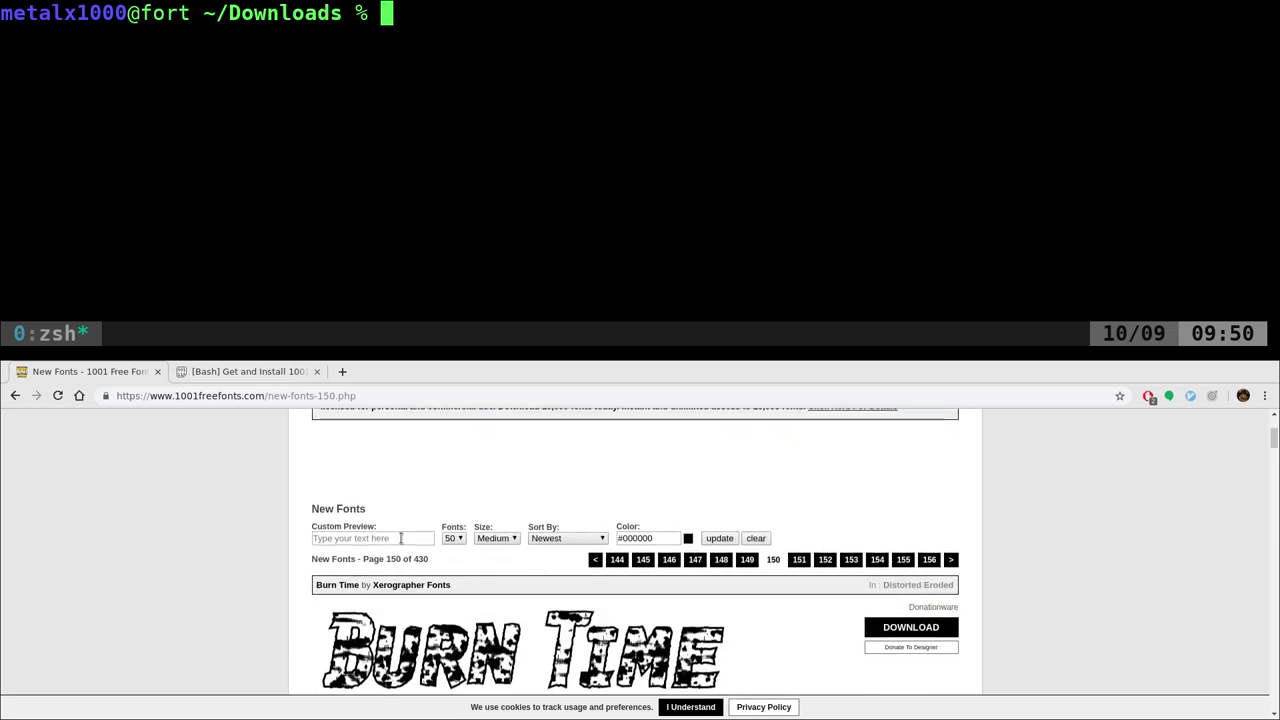
Set the font preview text to 'Linux' and browse the New Fonts samples
left_click(401, 538)
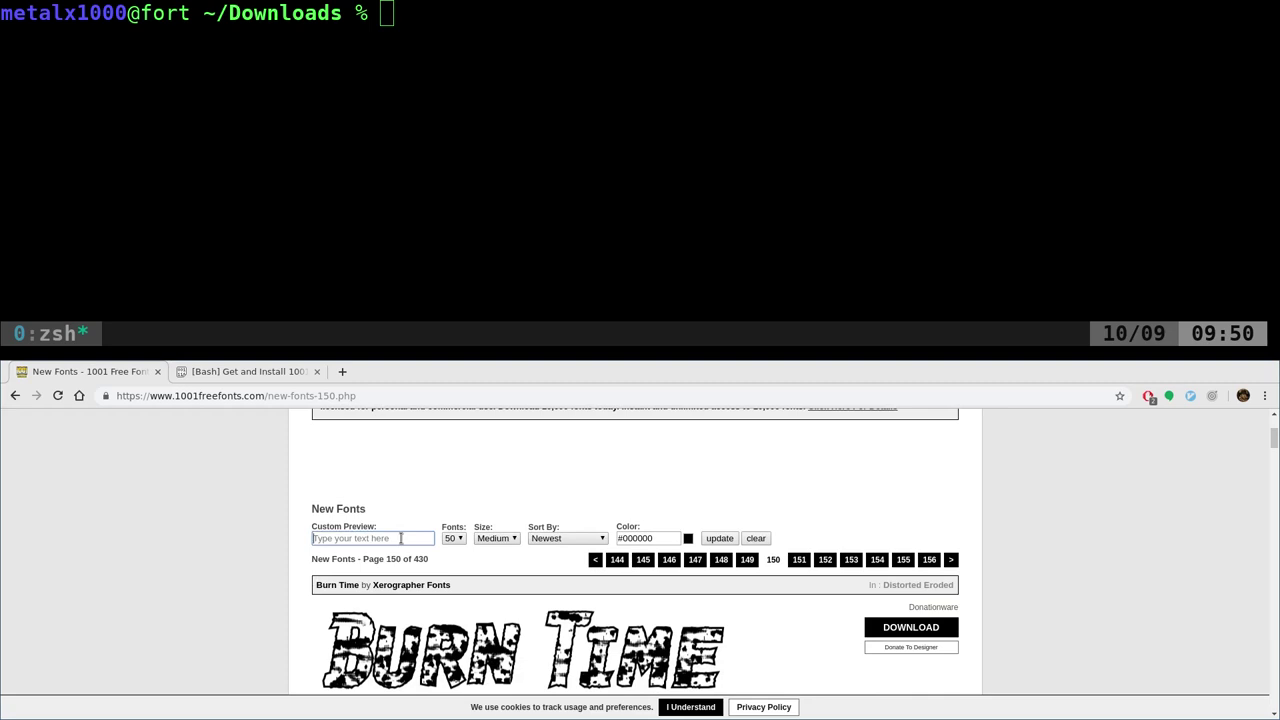
type("Linux")
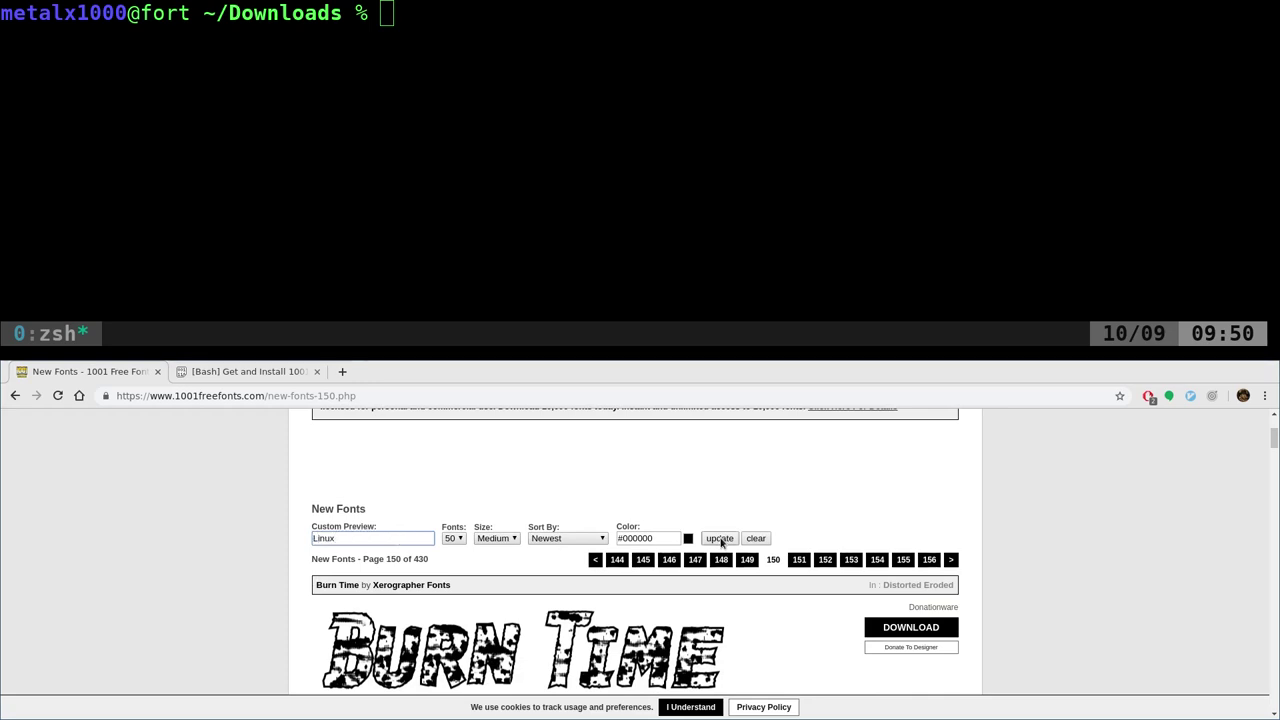
left_click(724, 540)
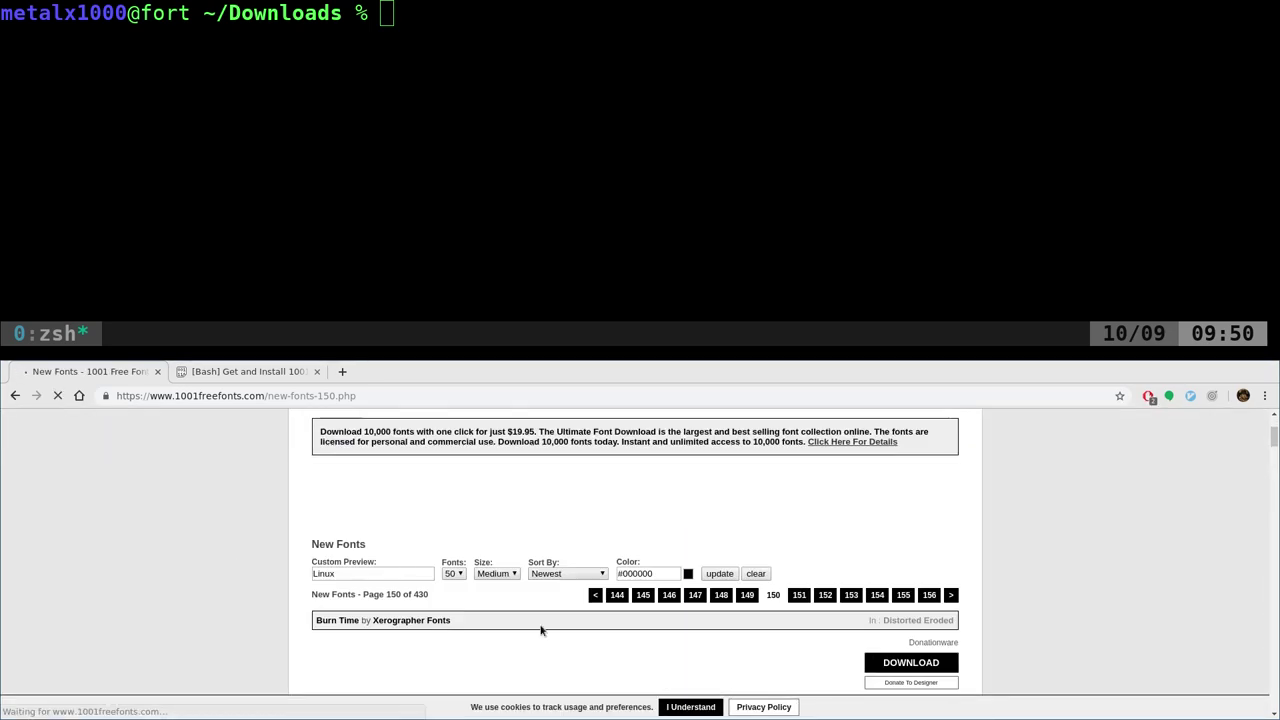
scroll(543, 630, "down", 3)
scroll(543, 630, "down", 10)
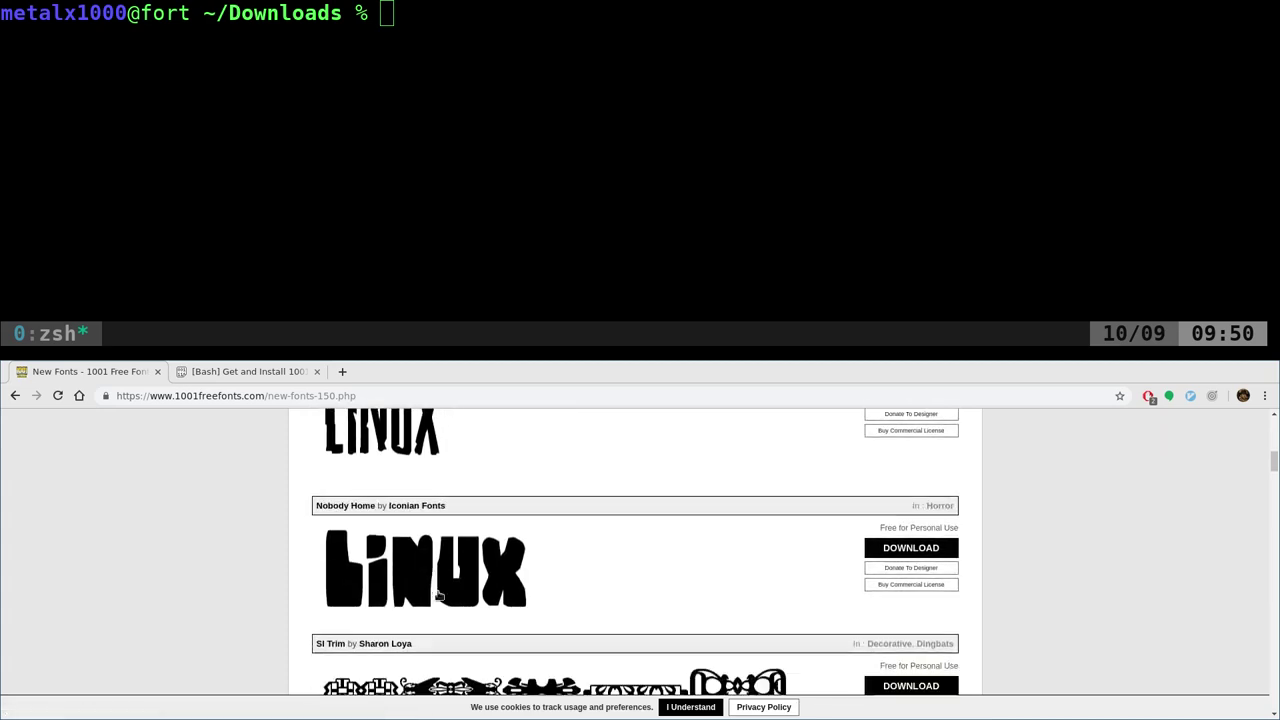
scroll(439, 597, "down", 10)
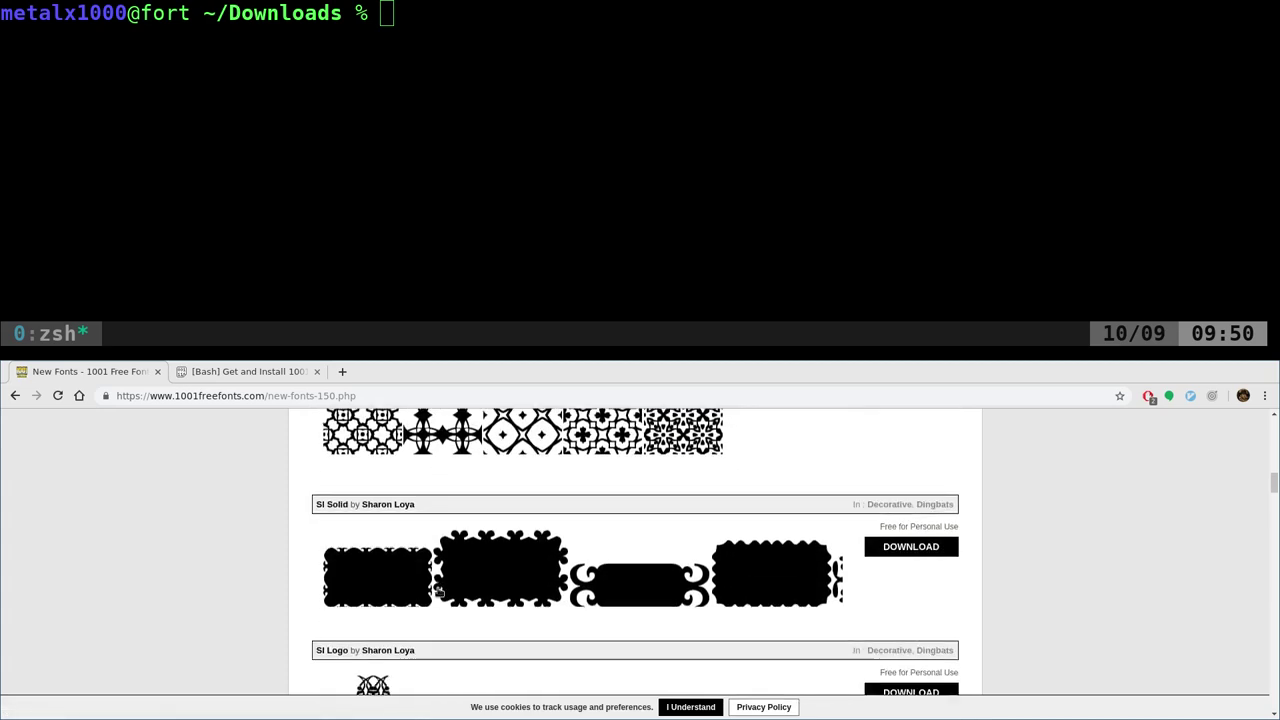
scroll(440, 591, "down", 3)
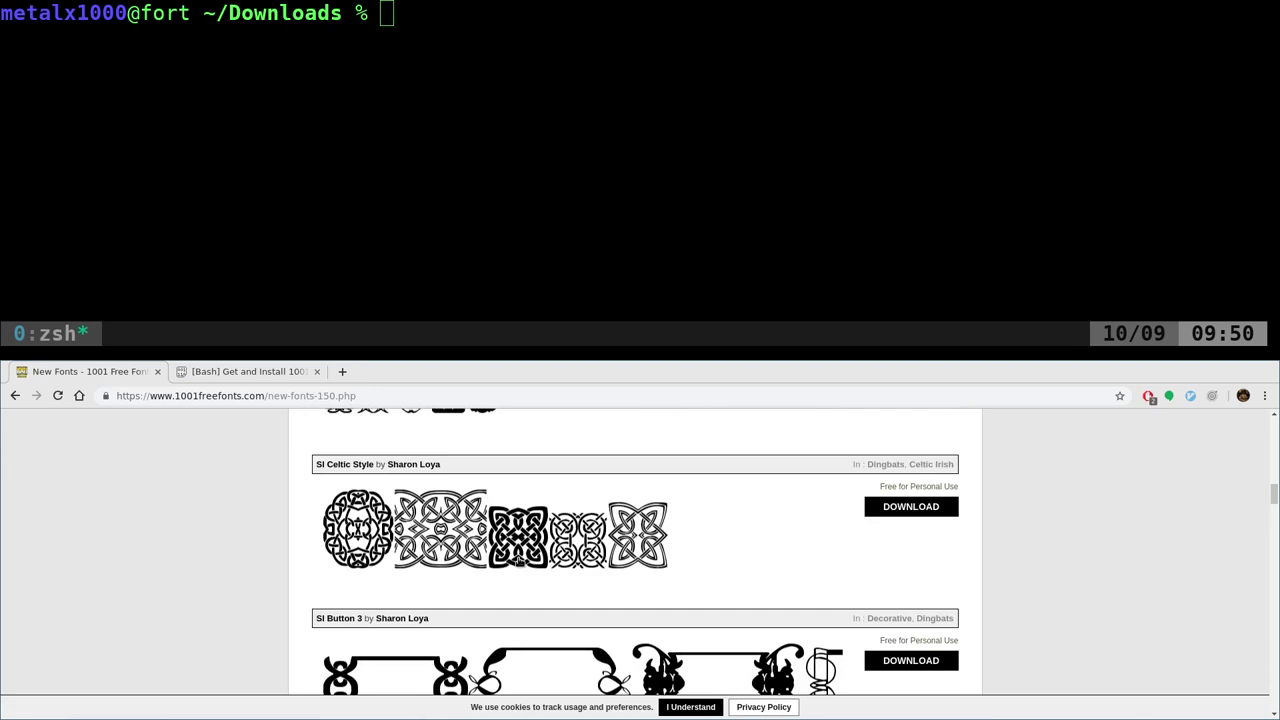
scroll(521, 563, "down", 3)
scroll(522, 568, "up", 20)
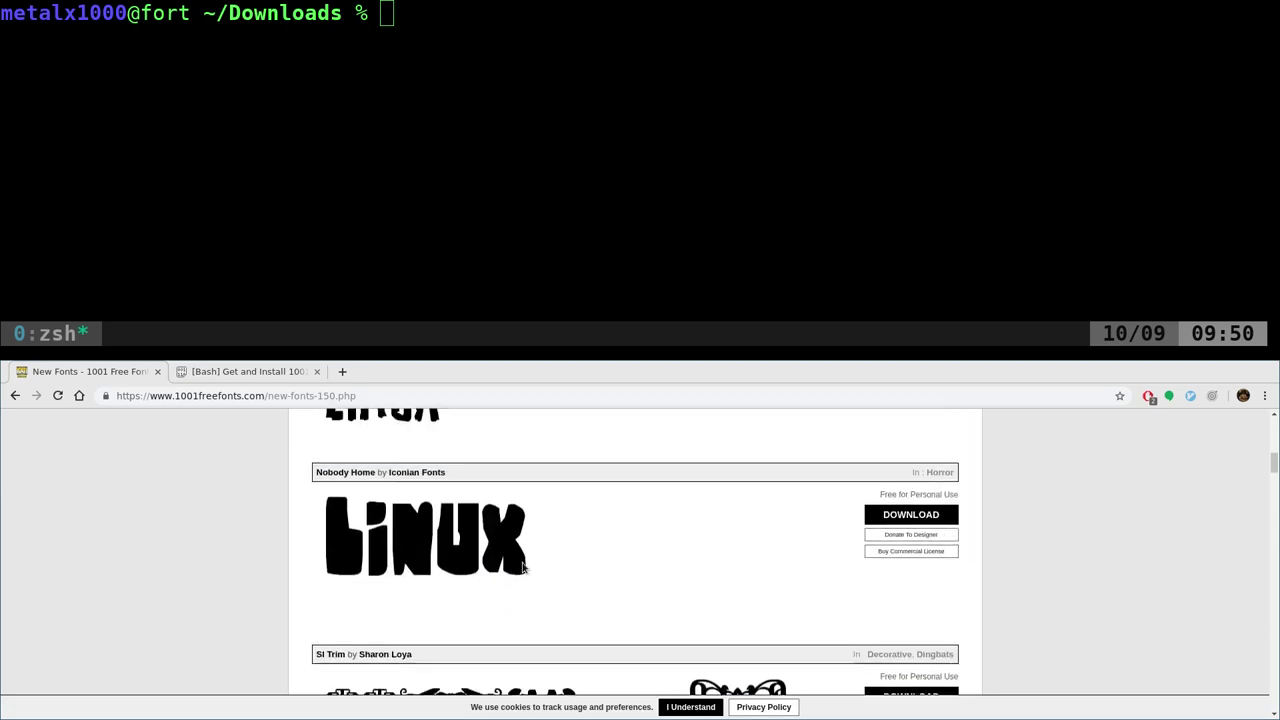
scroll(522, 567, "up", 10)
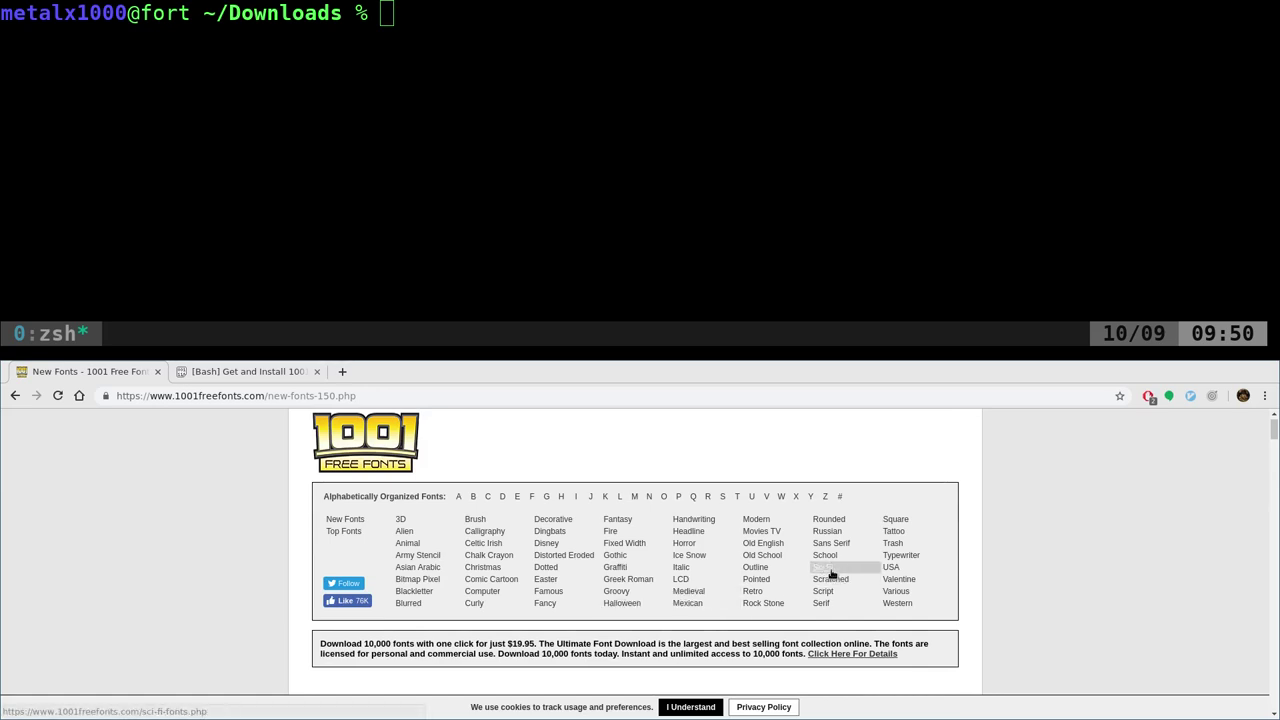
Open the Typewriter category and download the My Type Of Font zip
left_click(928, 560)
scroll(379, 611, "down", 6)
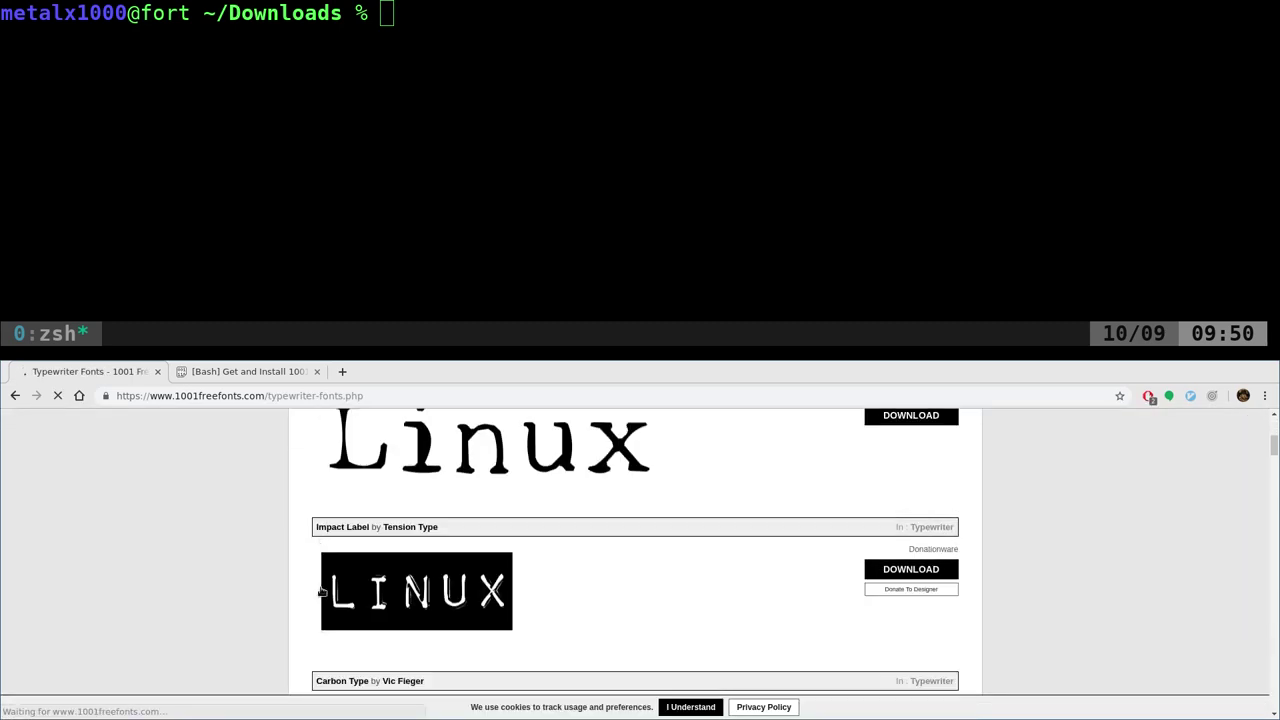
scroll(337, 600, "up", 4)
scroll(642, 628, "down", 1)
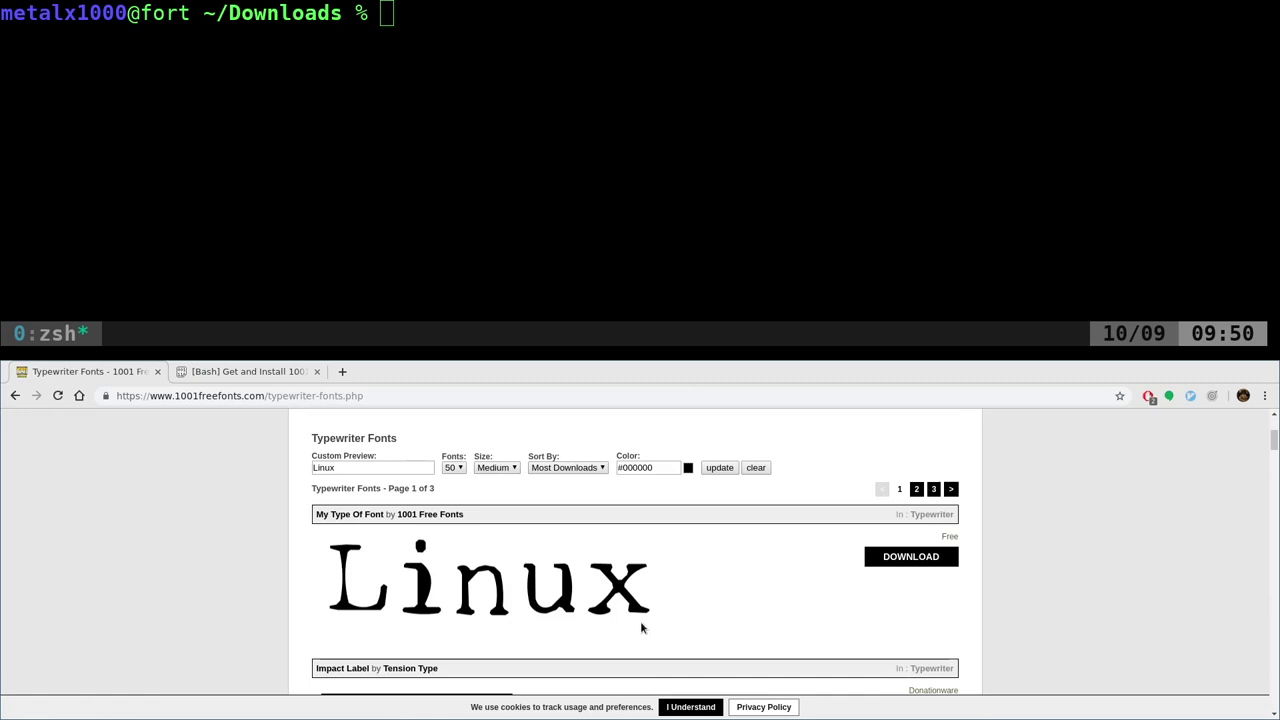
left_click(918, 558)
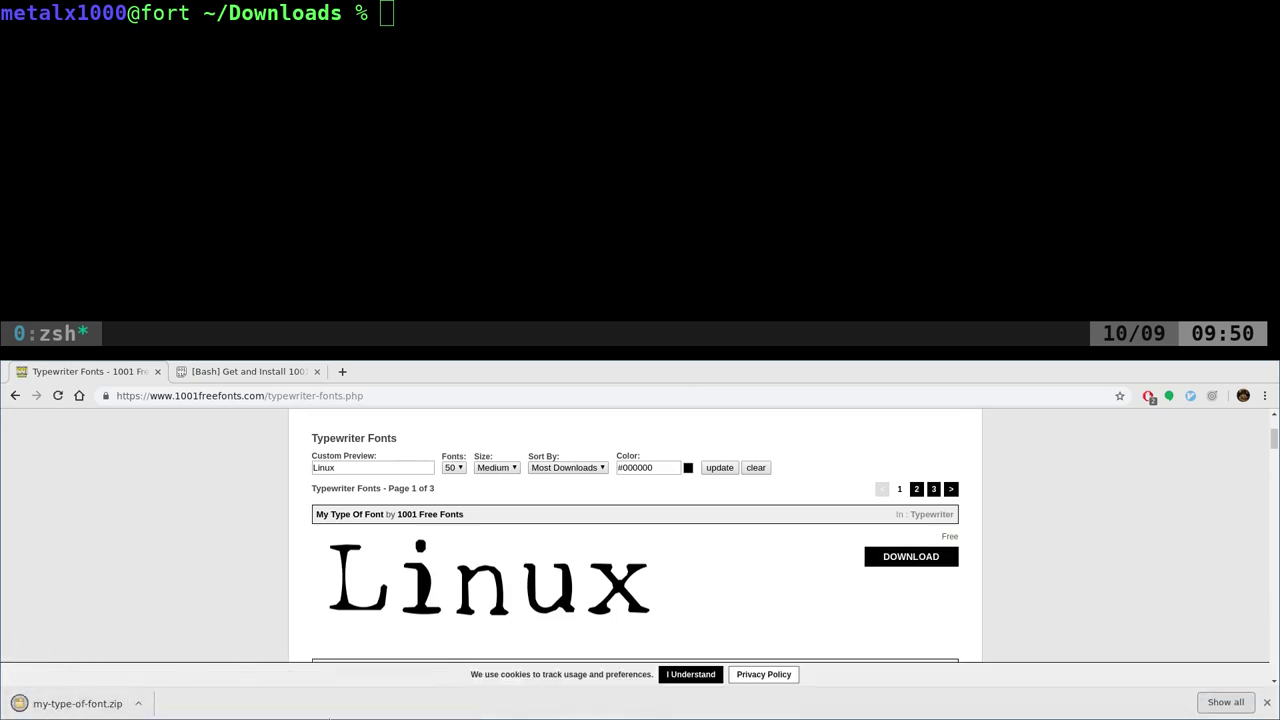
Unzip my-type-of-font.zip to extract mytype.ttf and readme.txt, then view Downloads in the file manager
left_click(536, 31)
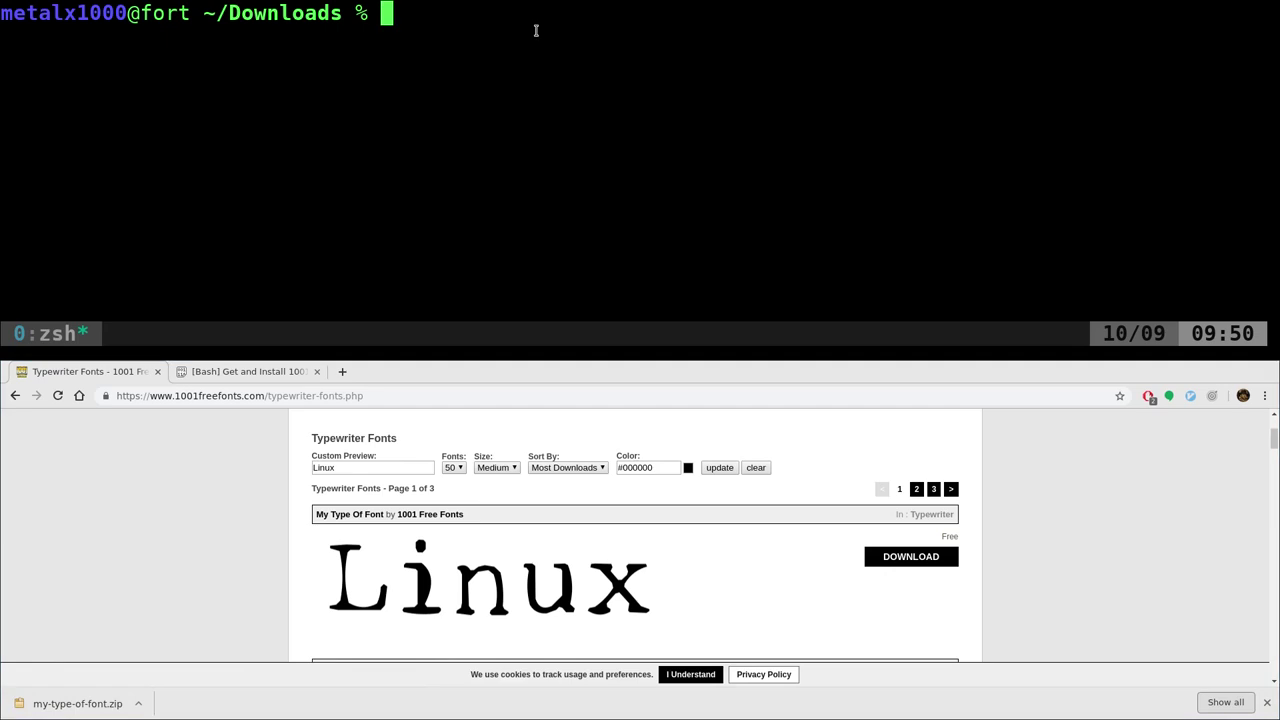
type("unzip my-type-of-font.zip")
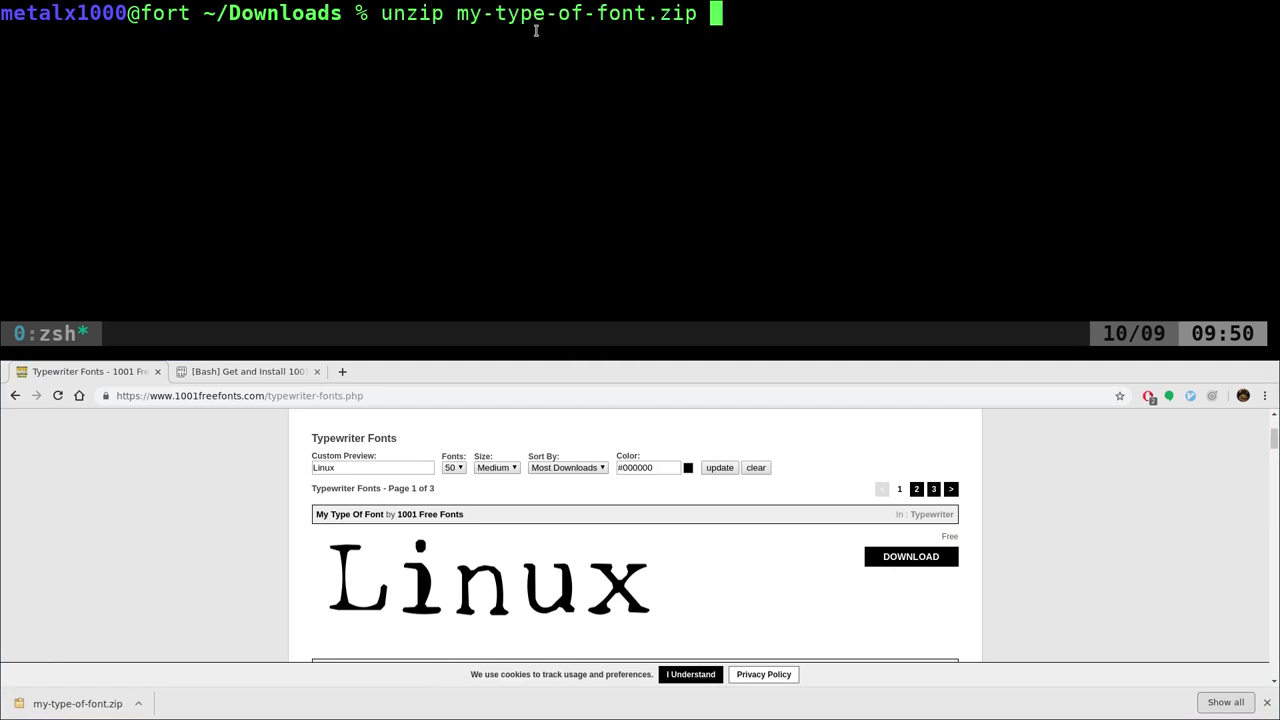
key("Return")
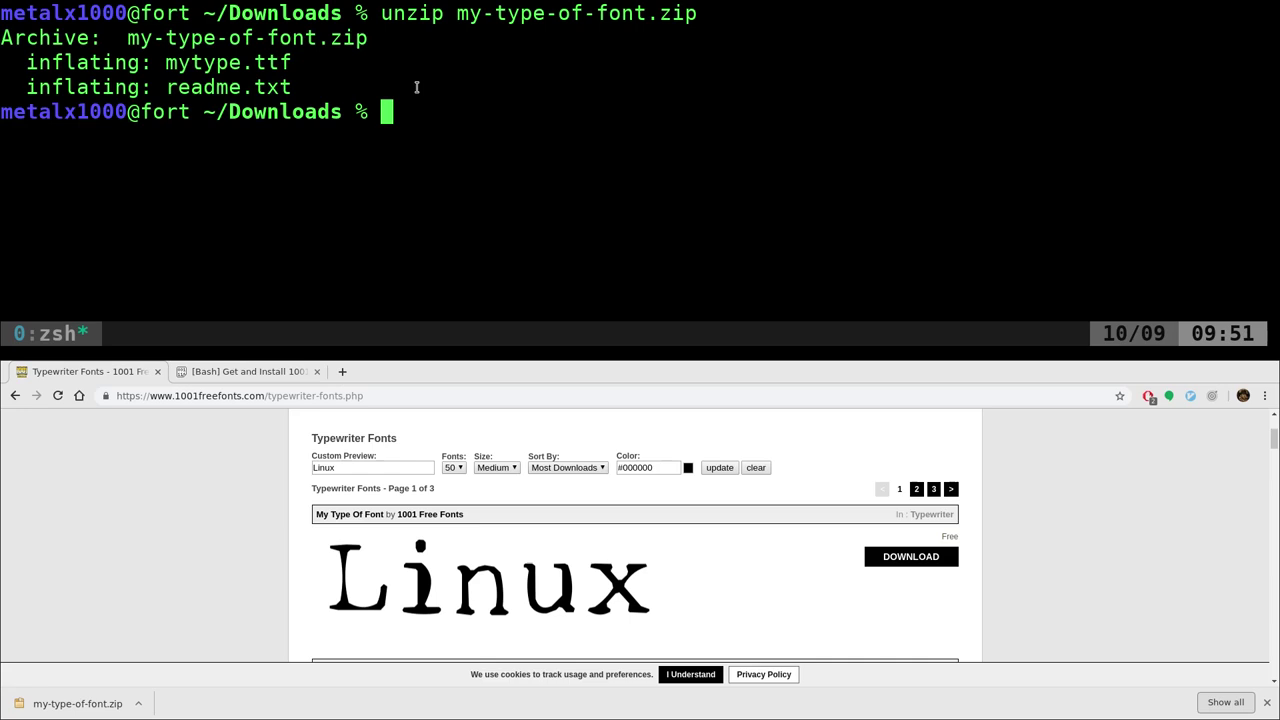
double_click(199, 65)
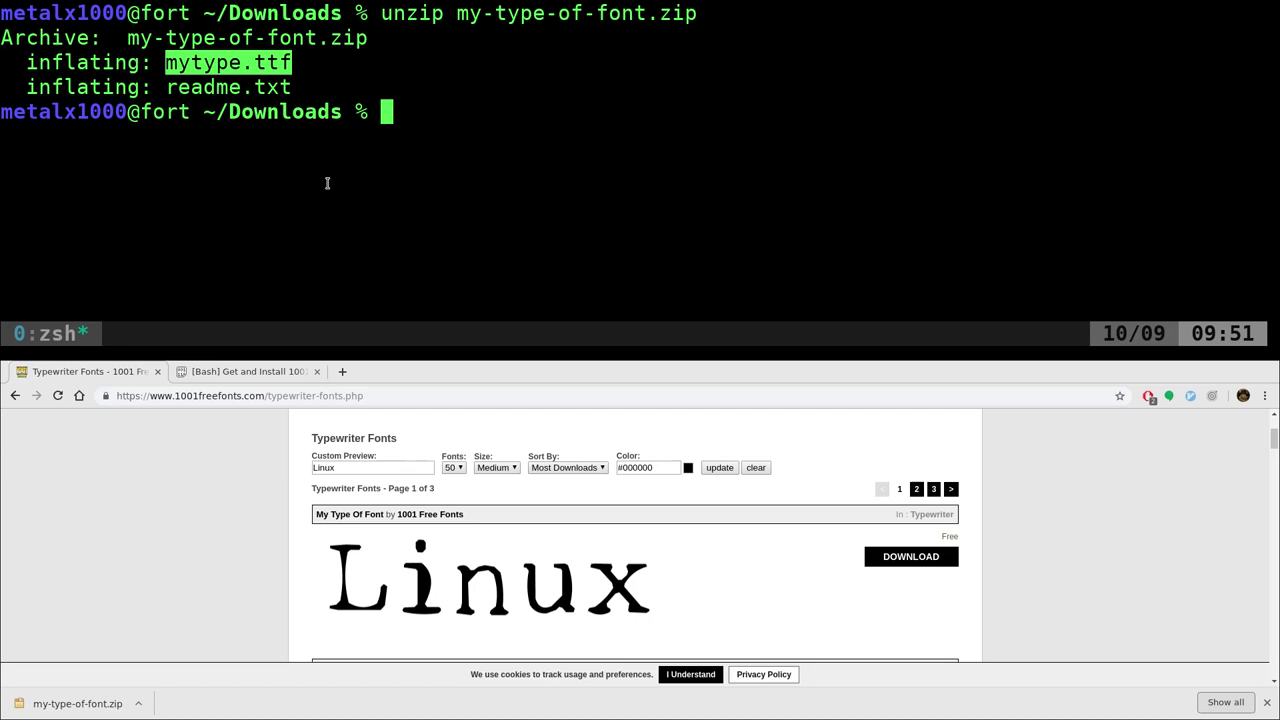
key("super+e")
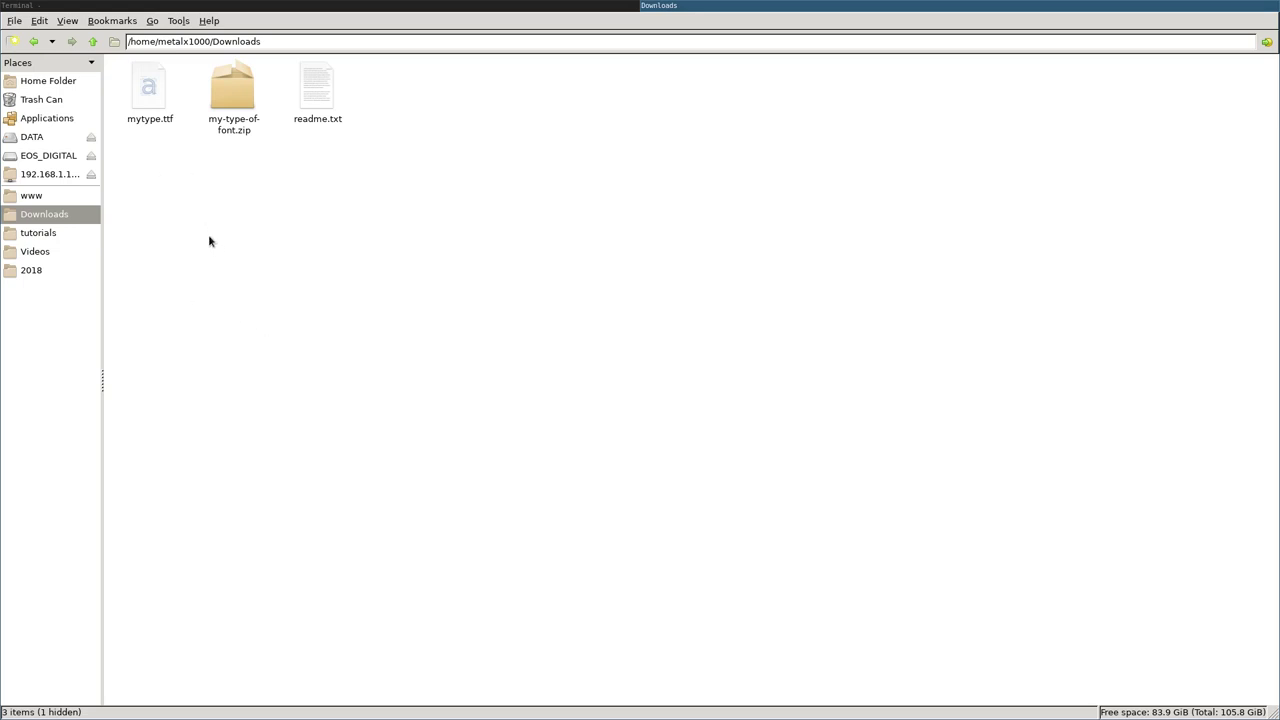
Open mytype.ttf in GNOME Font Viewer and install My type of font
double_click(145, 90)
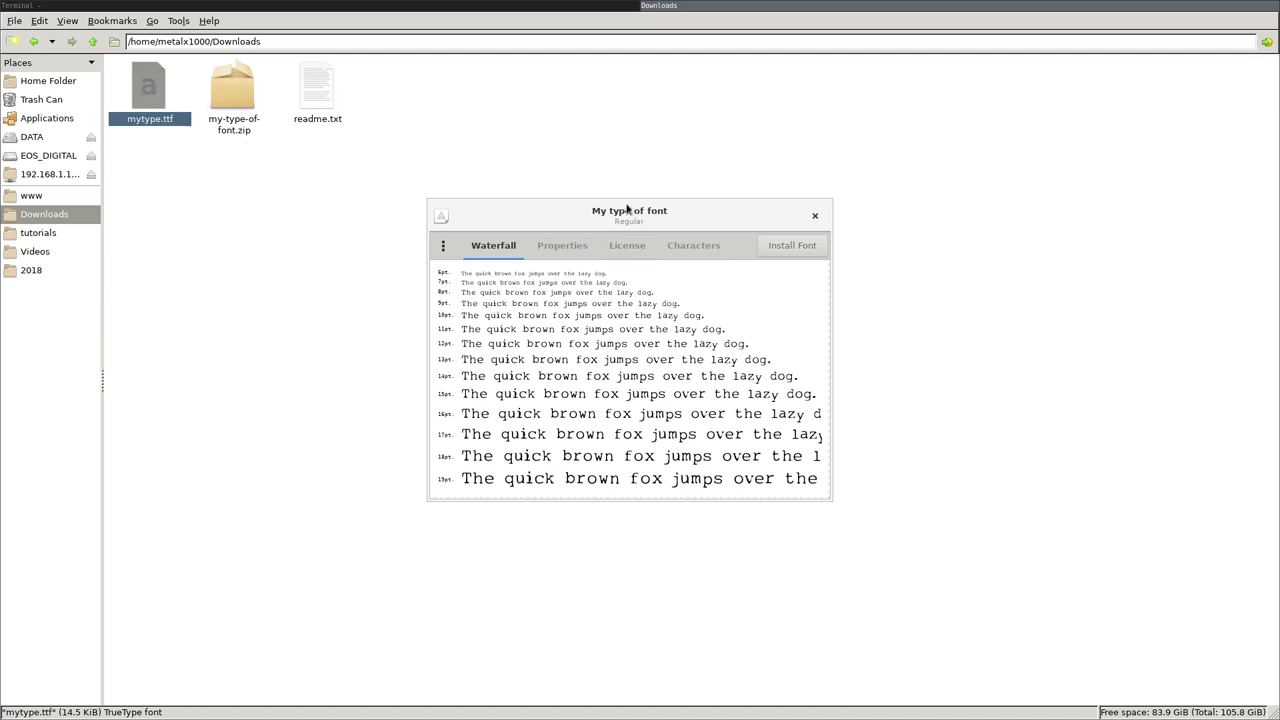
left_click_drag(598, 218, 650, 210)
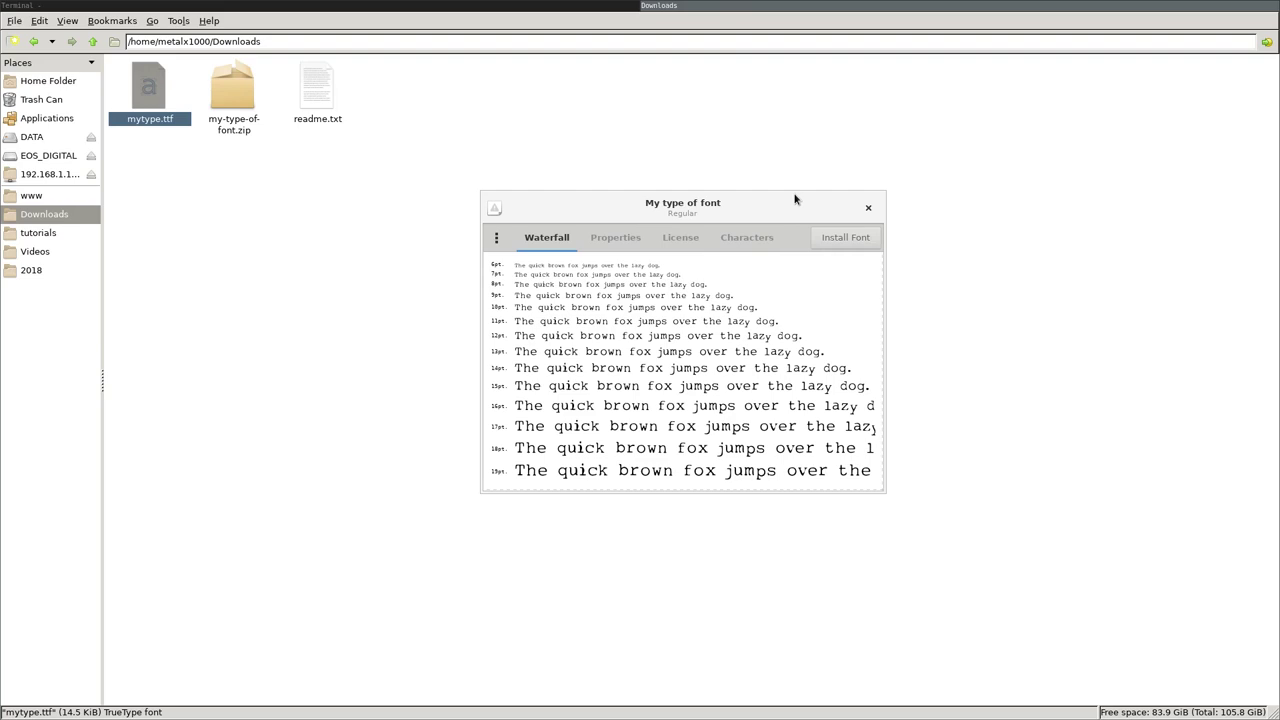
left_click(835, 238)
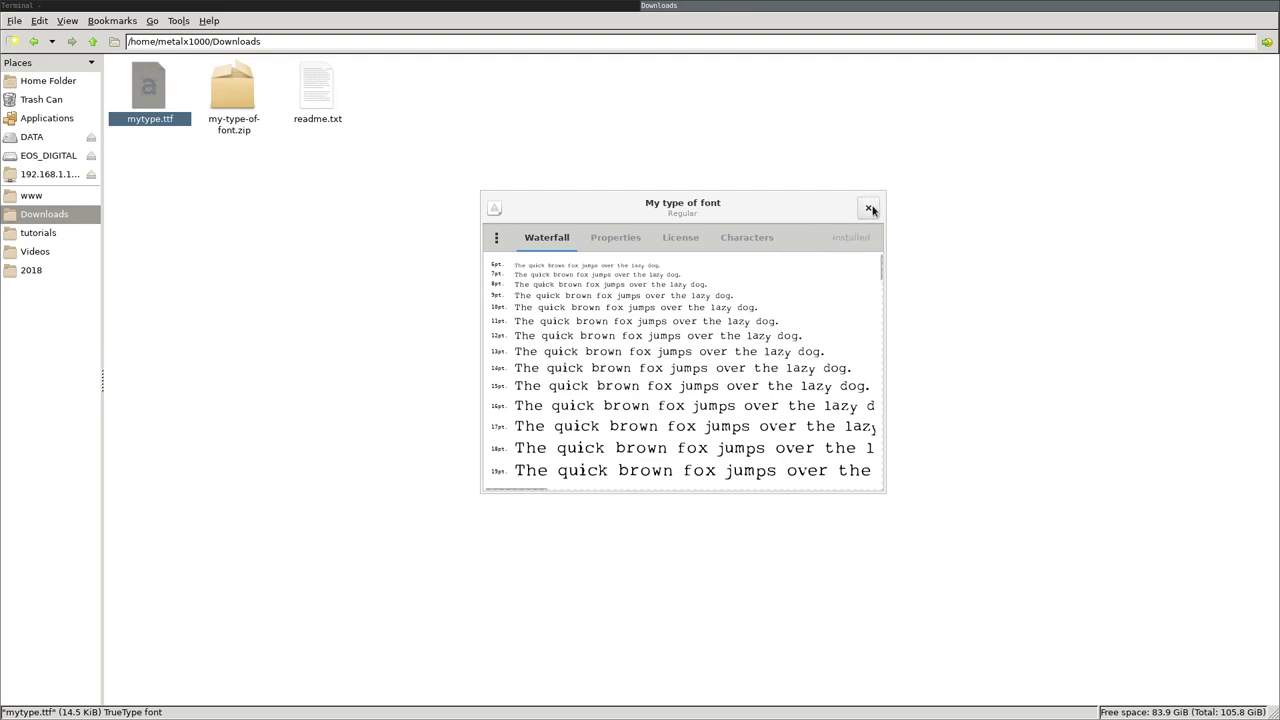
Launch LibreOffice Writer from the application launcher
left_click(237, 6)
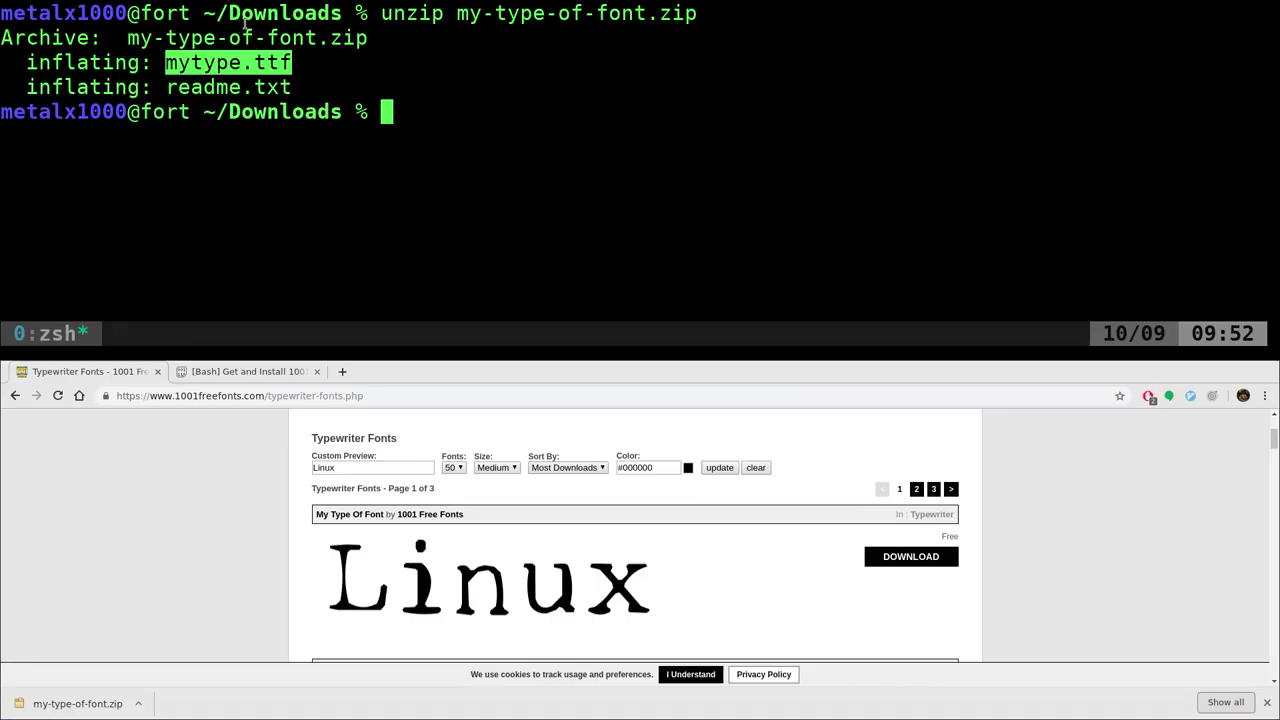
key("ctrl+space")
type("writer")
key("Return")
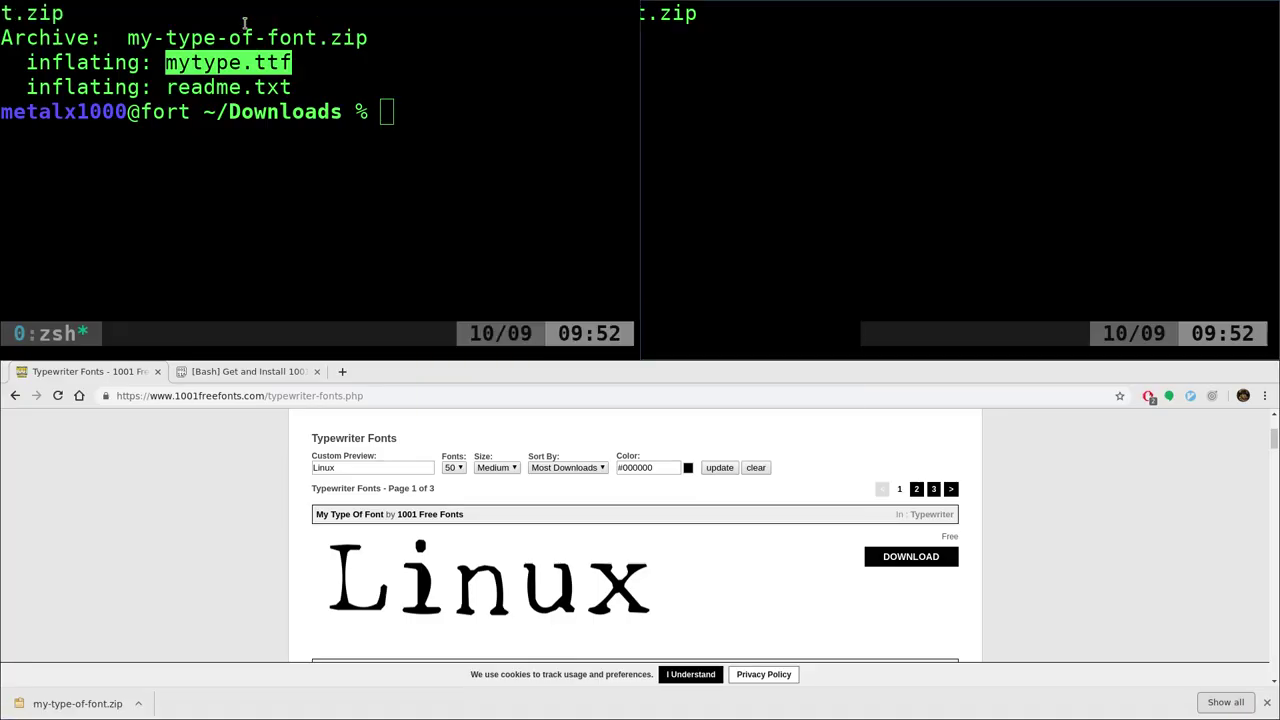
Set Writer's current font to the newly installed My type of font
left_click(812, 39)
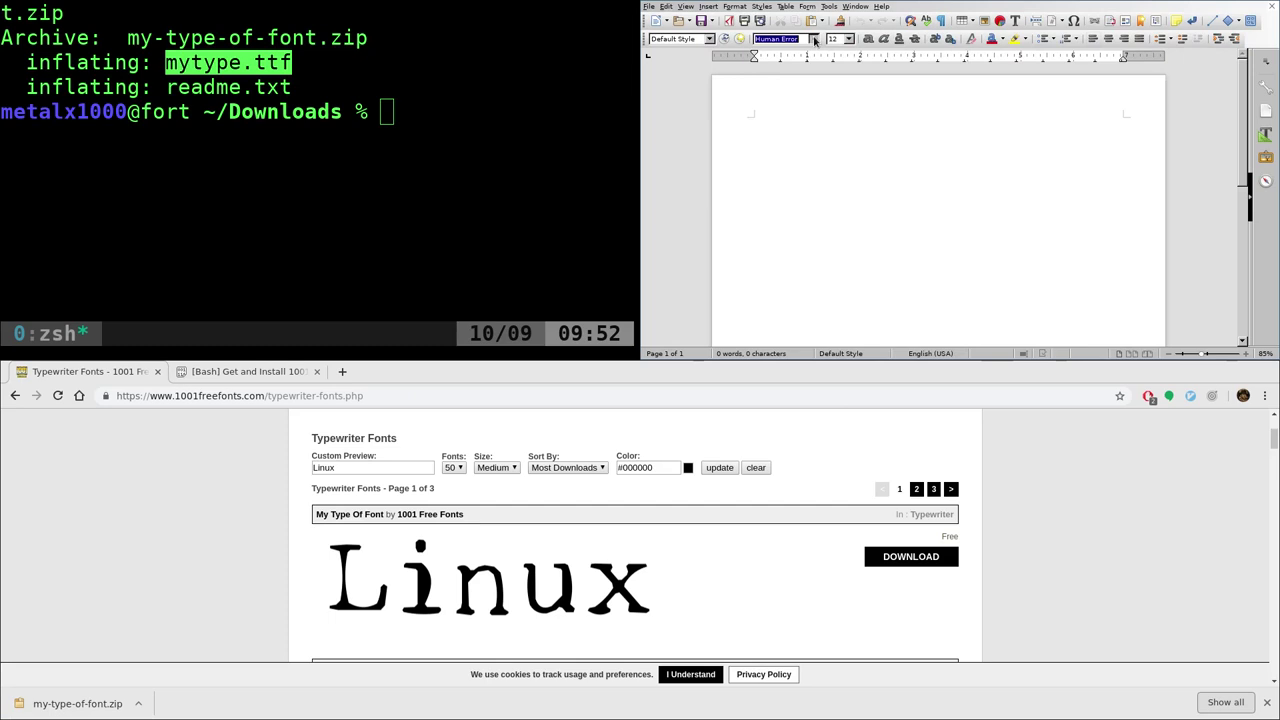
left_click(814, 40)
type("My")
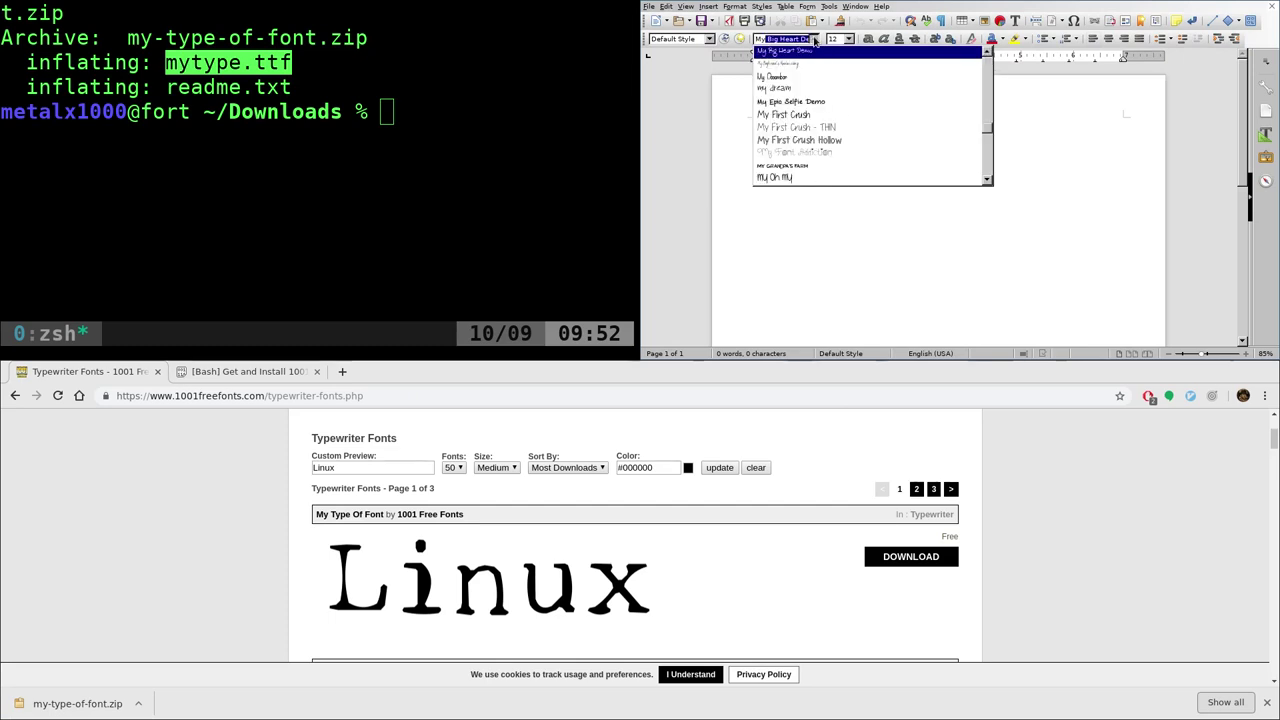
type(" type of font")
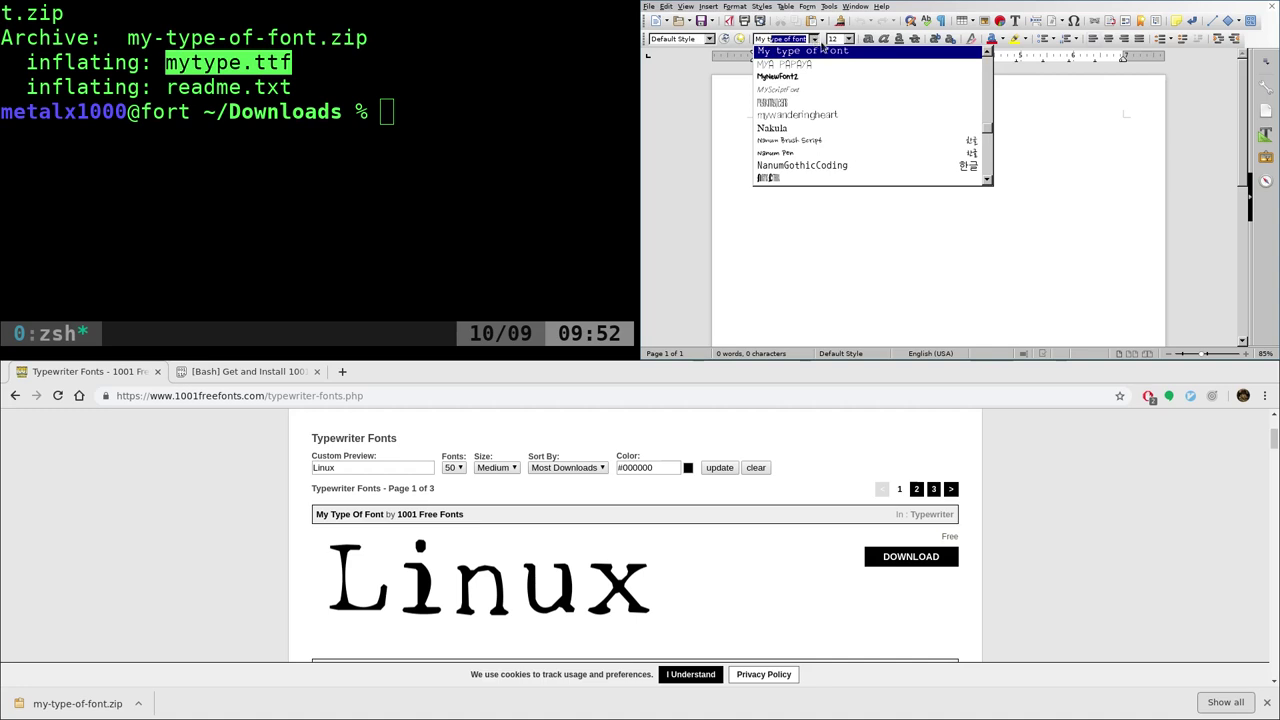
key("Return")
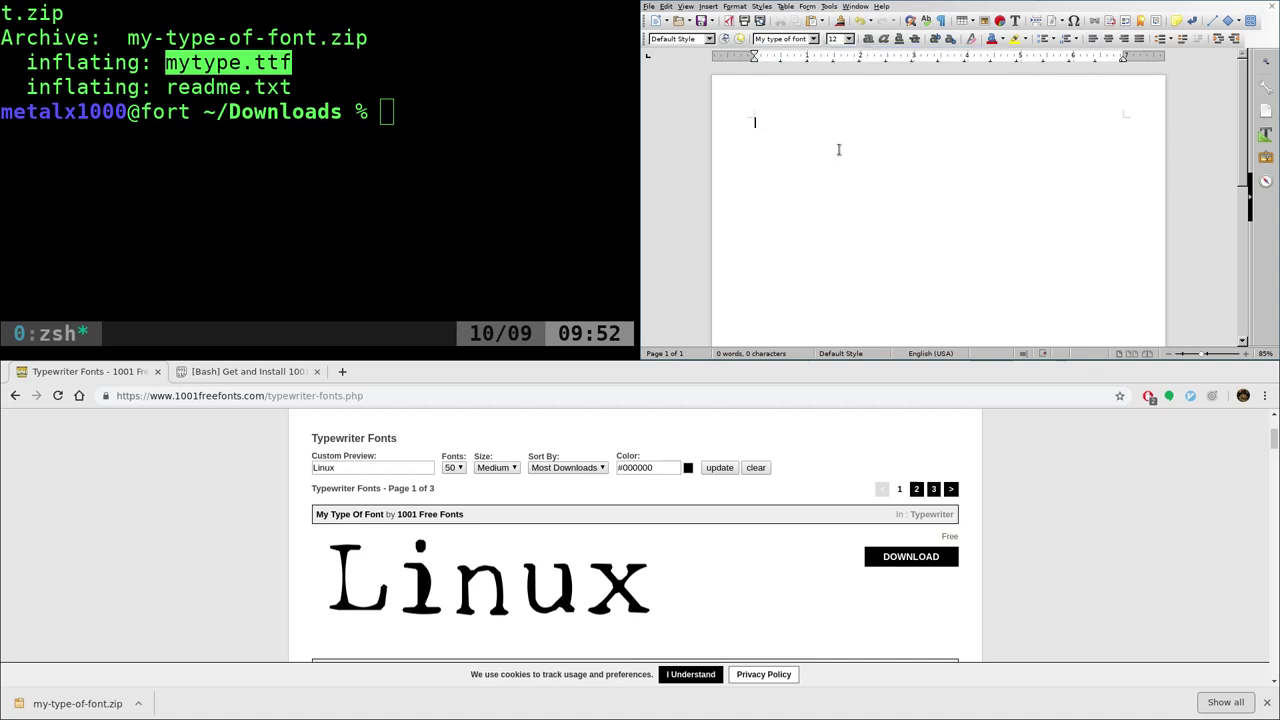
left_click(332, 204)
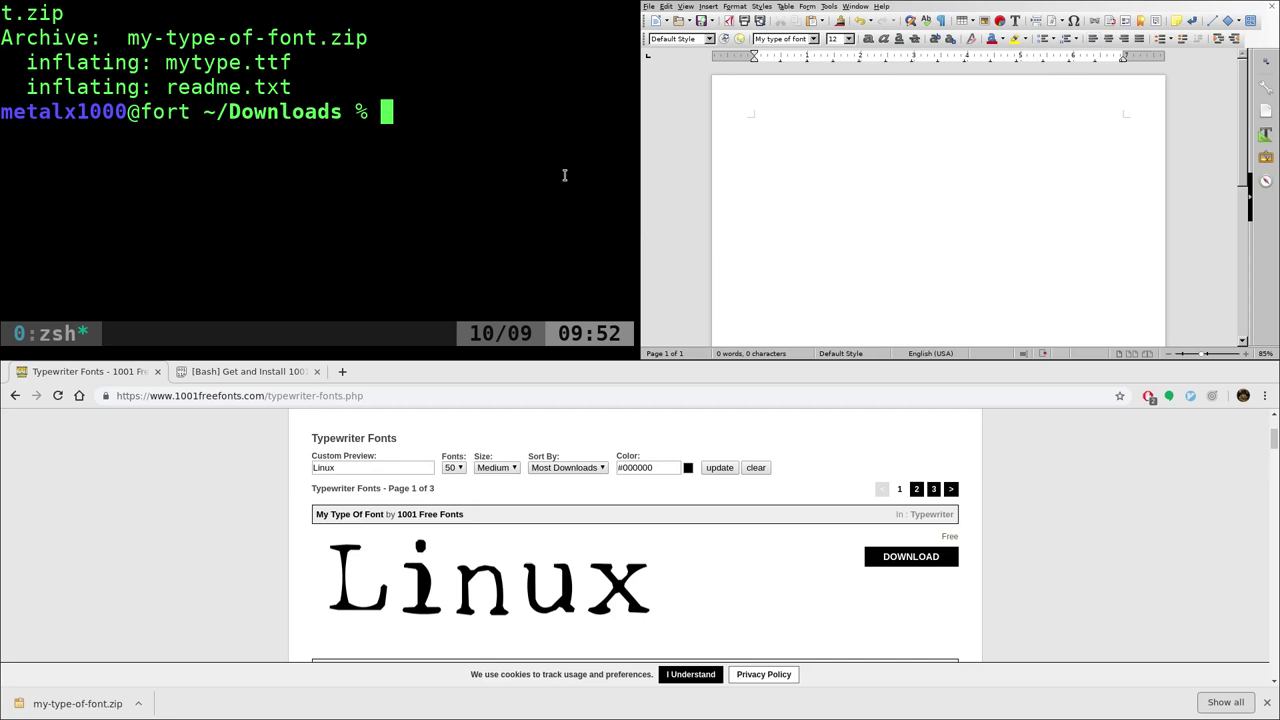
Install font-manager with sudo apt install font-manager, which is already at 0.7.3-1.1
type("sudo apt inst")
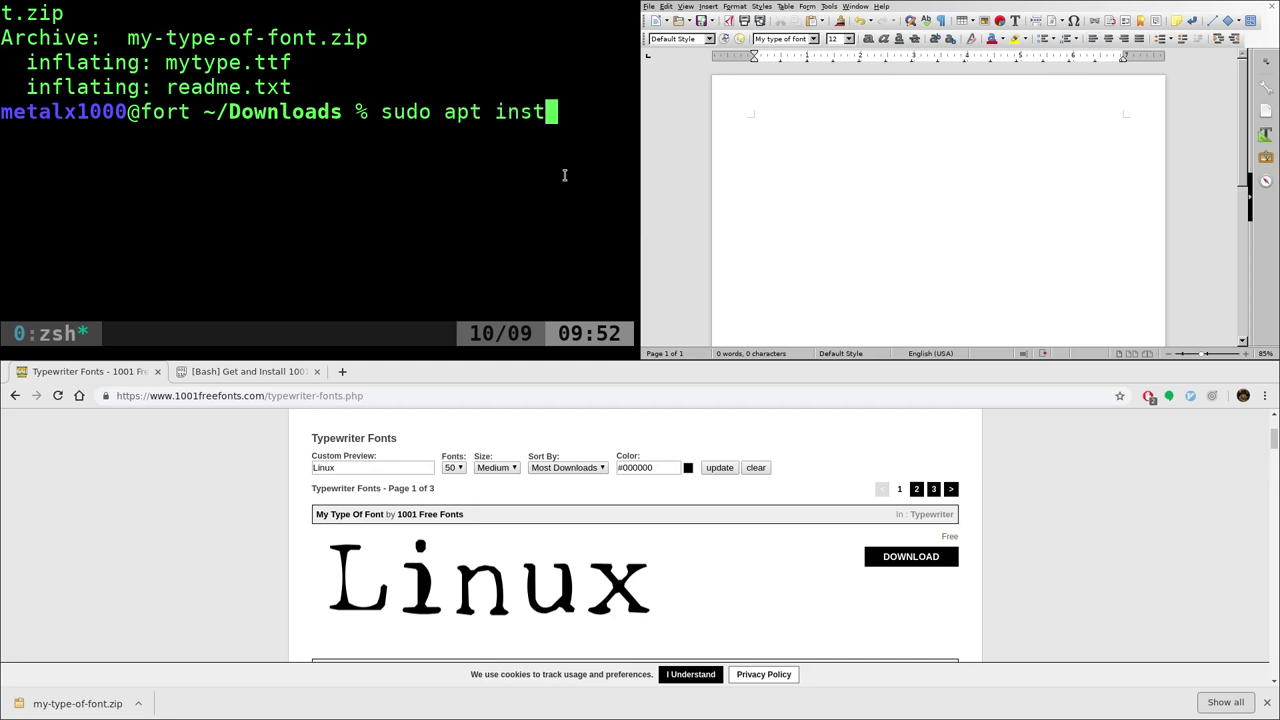
type("all font")
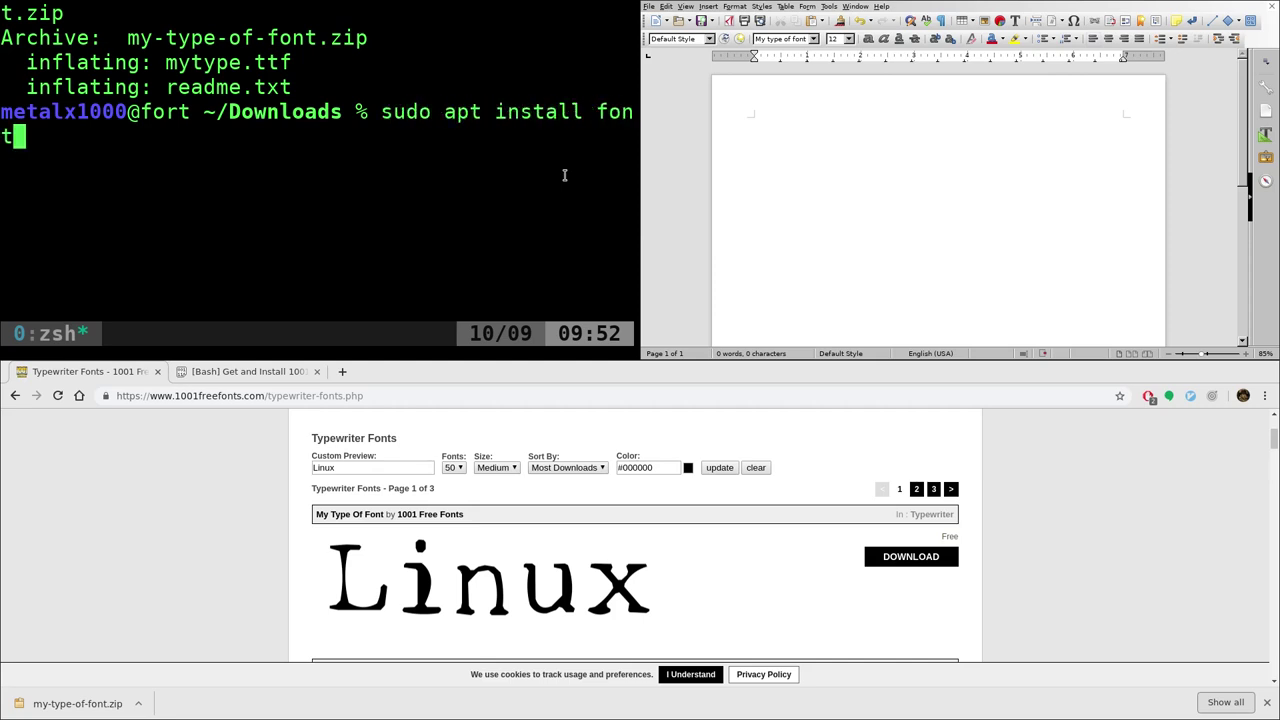
type("-")
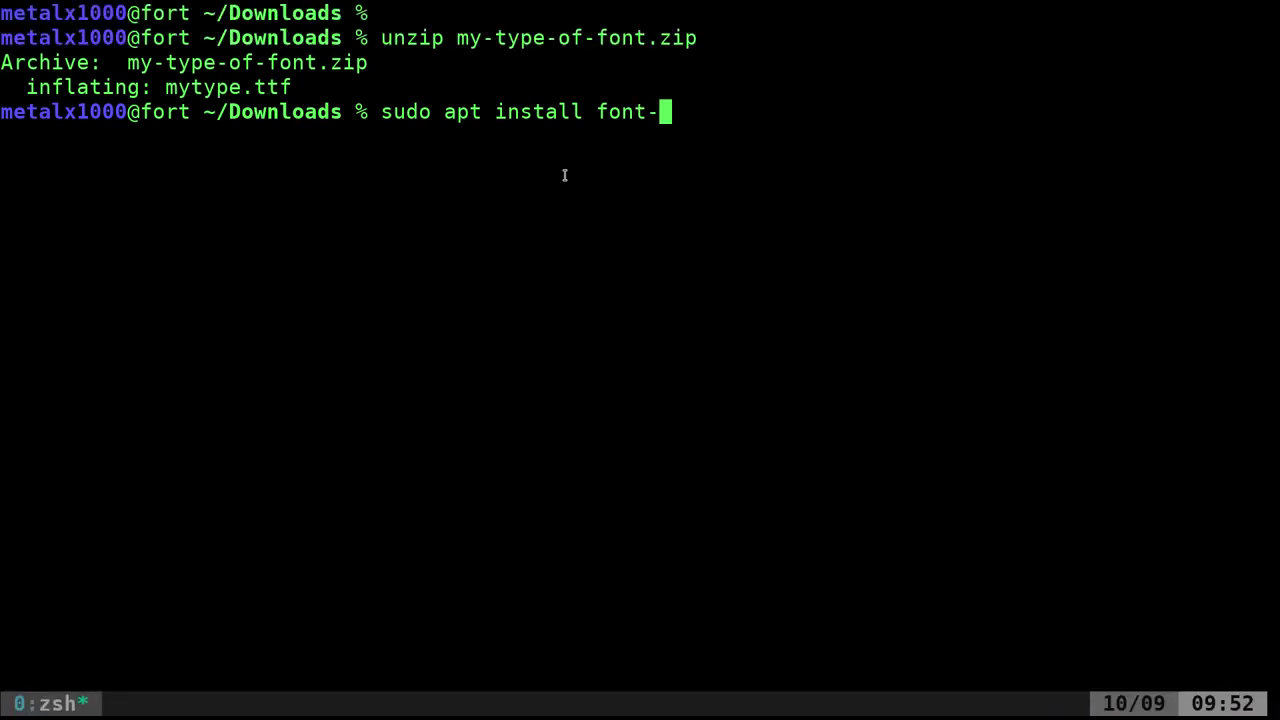
type("manager")
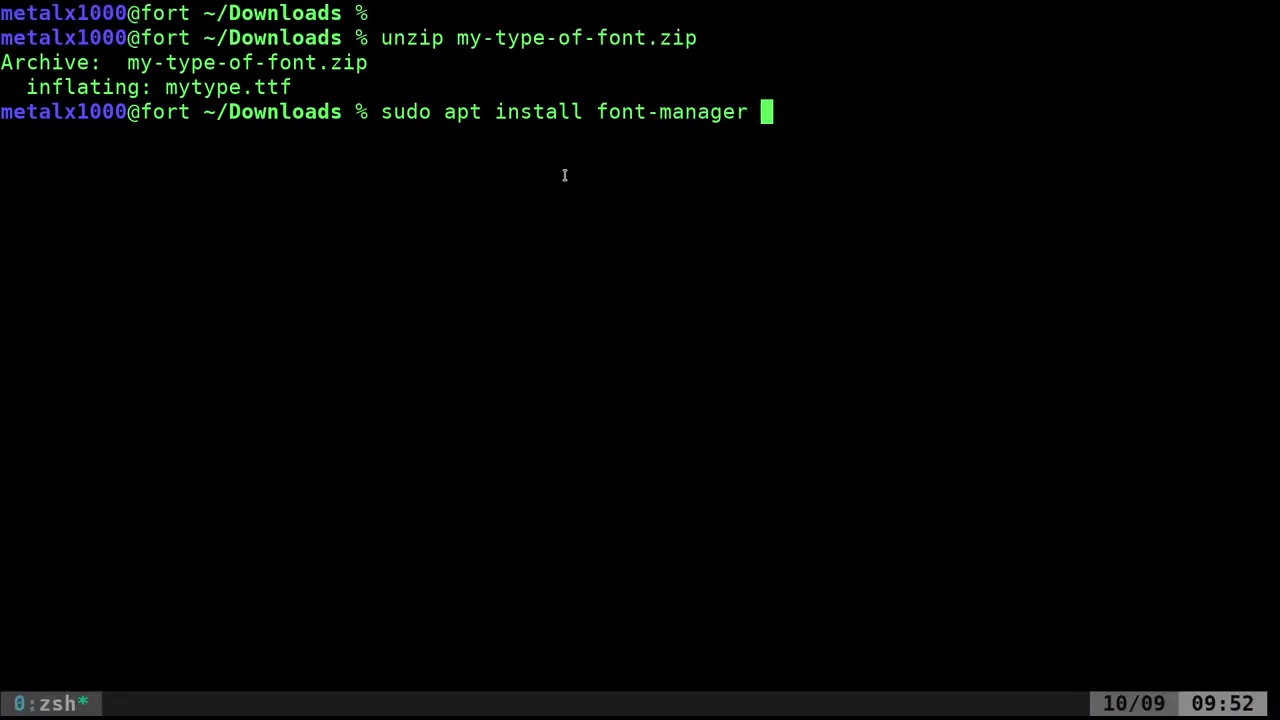
key("Return")
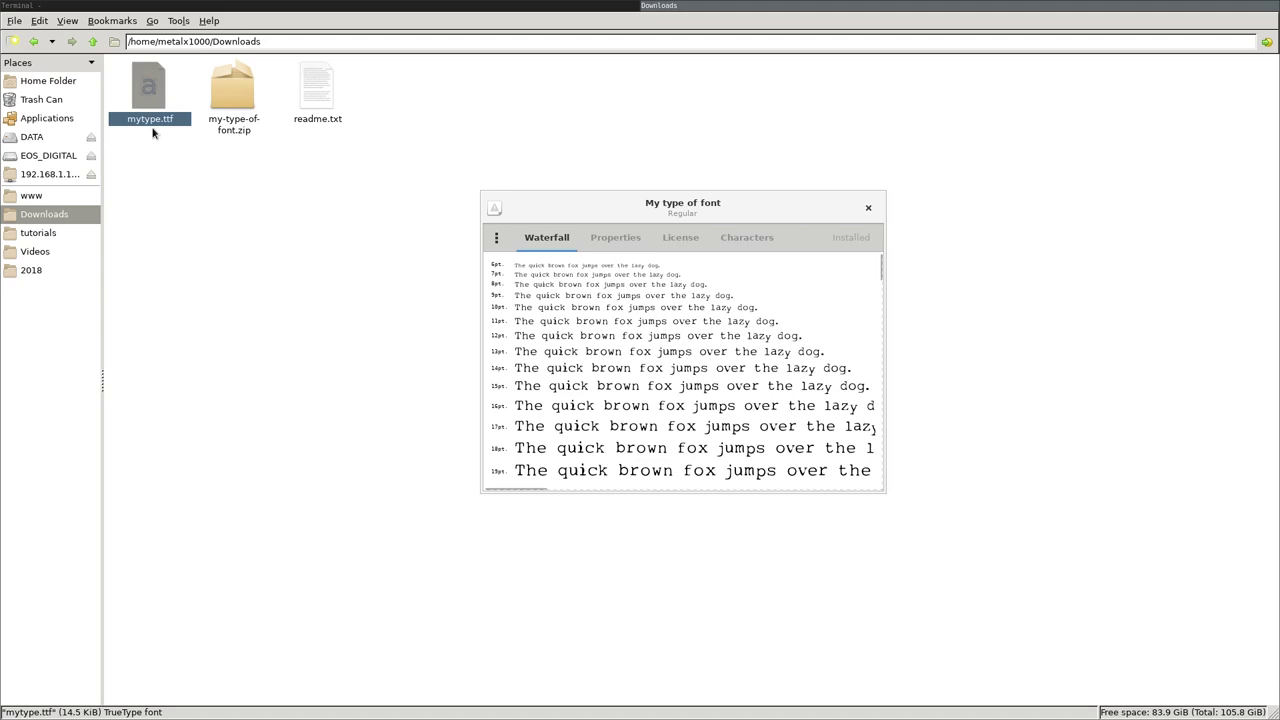
Close the My type of font preview and return to the tiled terminal, Writer and browser layout
left_click(868, 208)
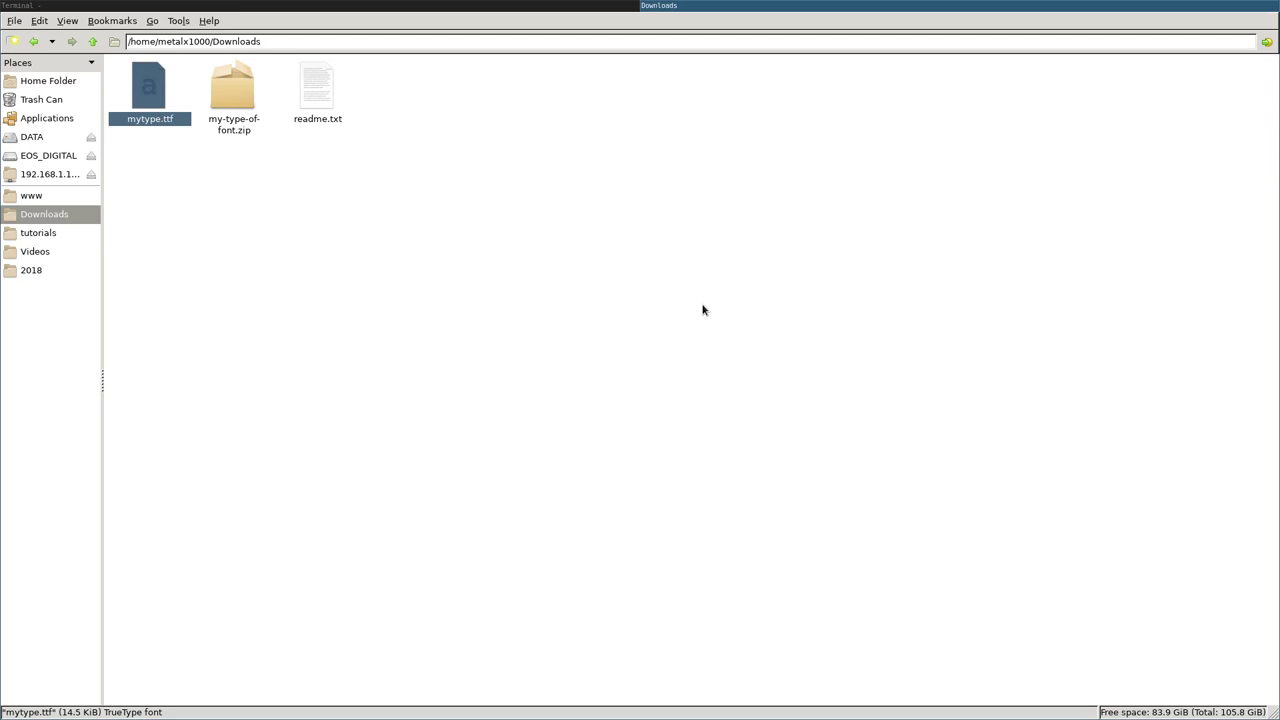
key("alt+Tab")
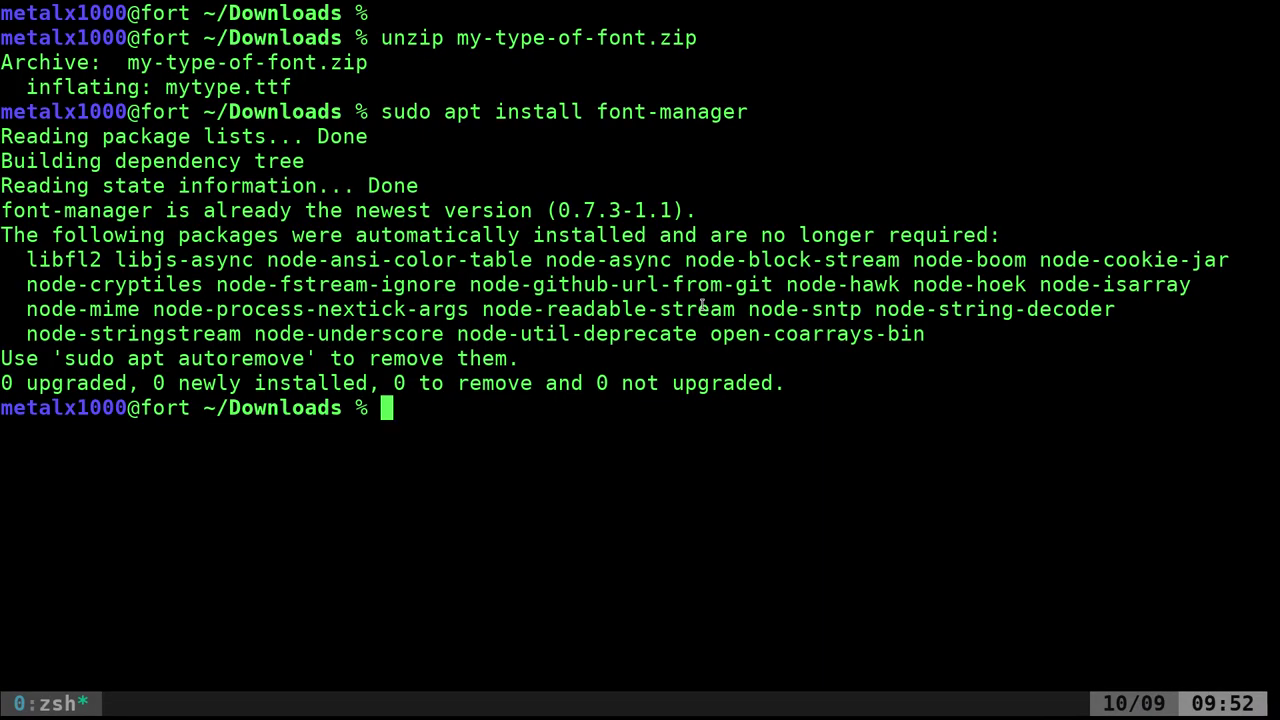
key("super+f")
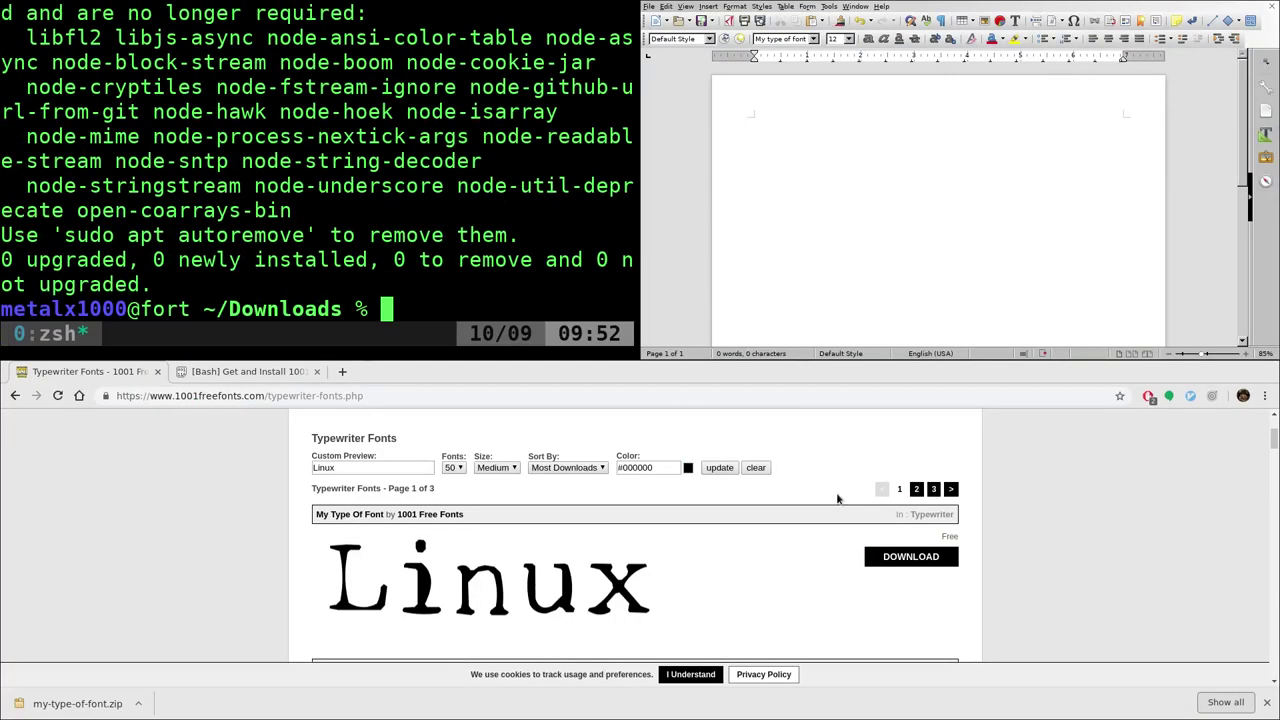
Download carbon-type.zip from Carbon Type and unzip it in the terminal to get carbon.ttf
scroll(748, 540, "down", 4)
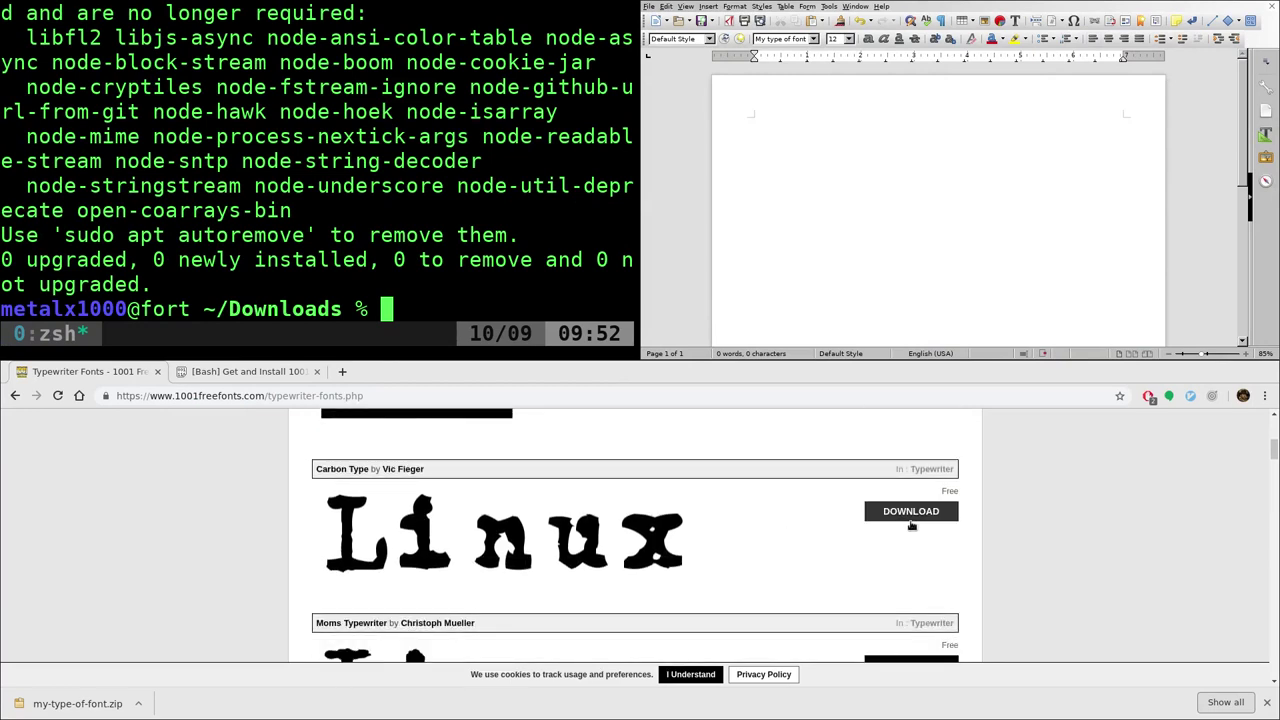
left_click(924, 514)
left_click(411, 196)
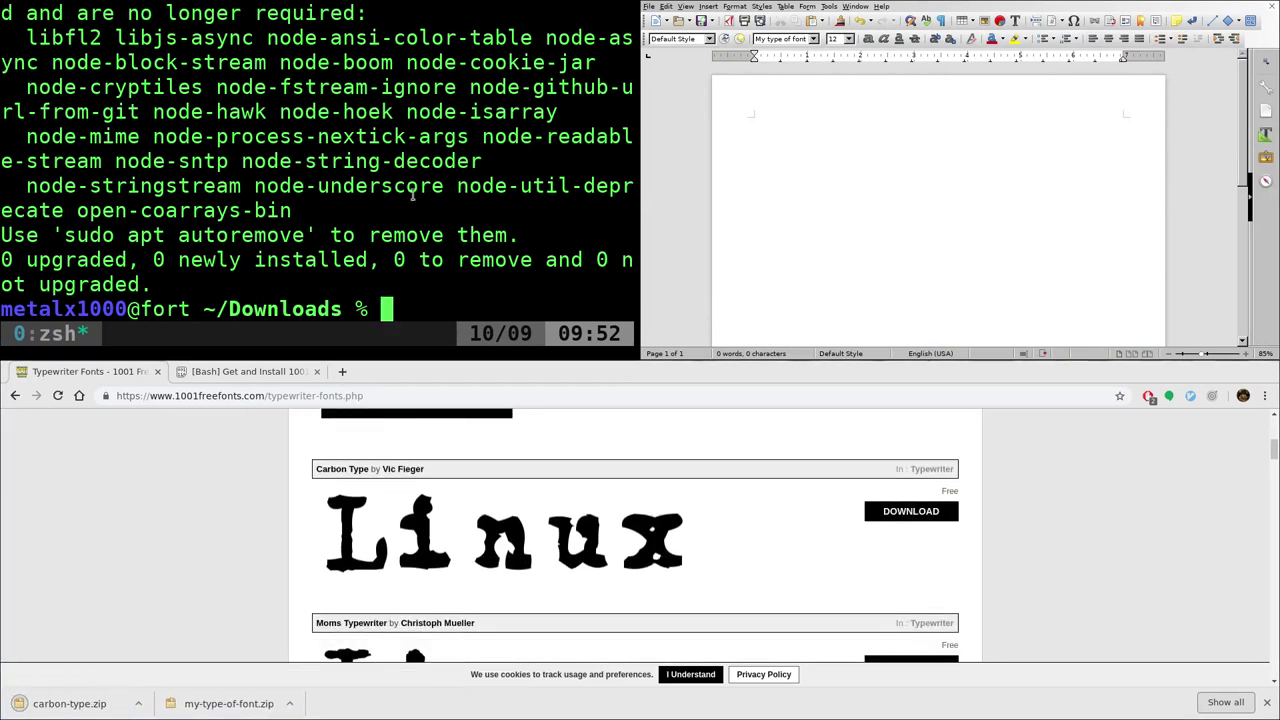
type("unzip")
key("Tab")
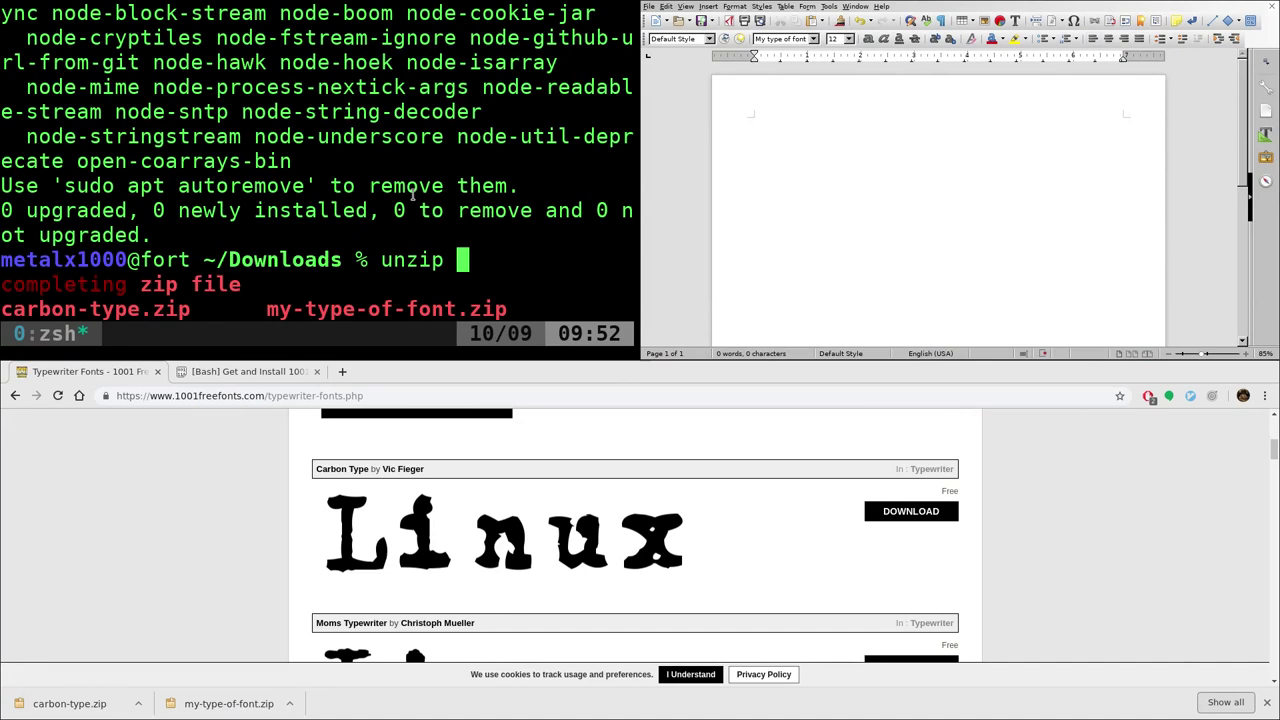
type("c")
key("Tab")
key("Return")
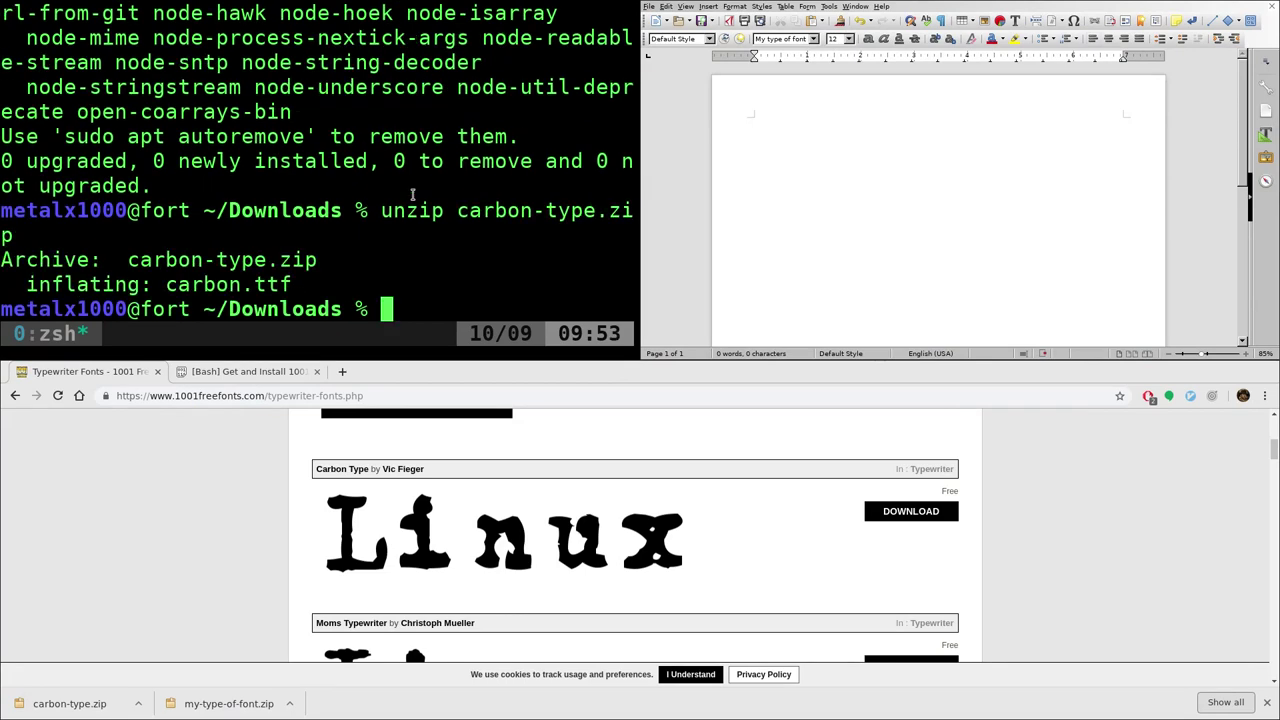
key("super+2")
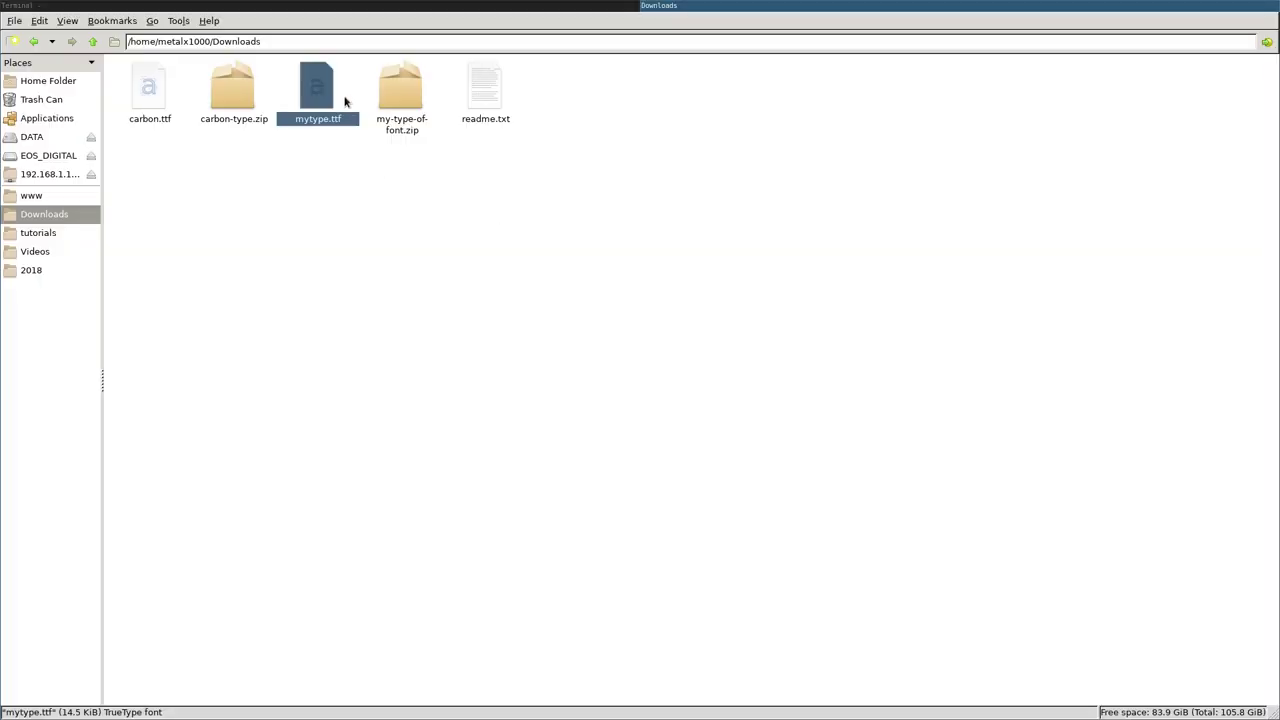
Install carbon.ttf as the CarbonType Regular font
left_click(163, 96)
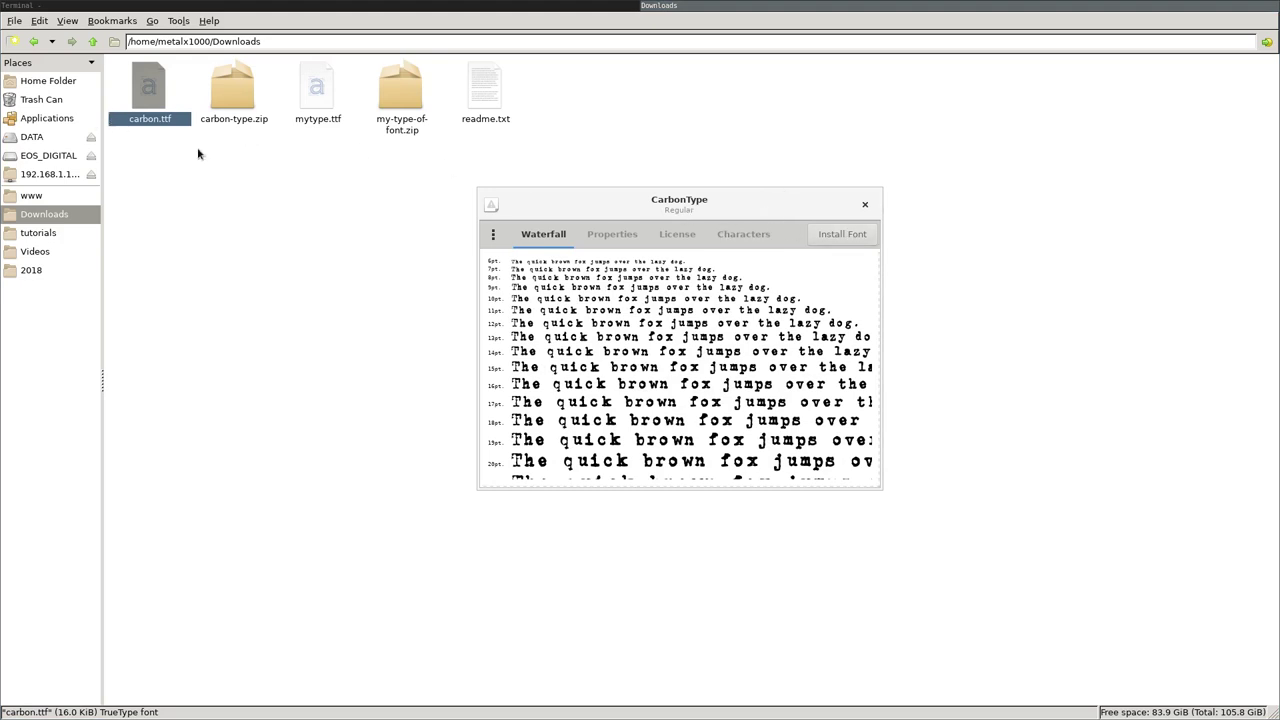
left_click(824, 235)
key("super+1")
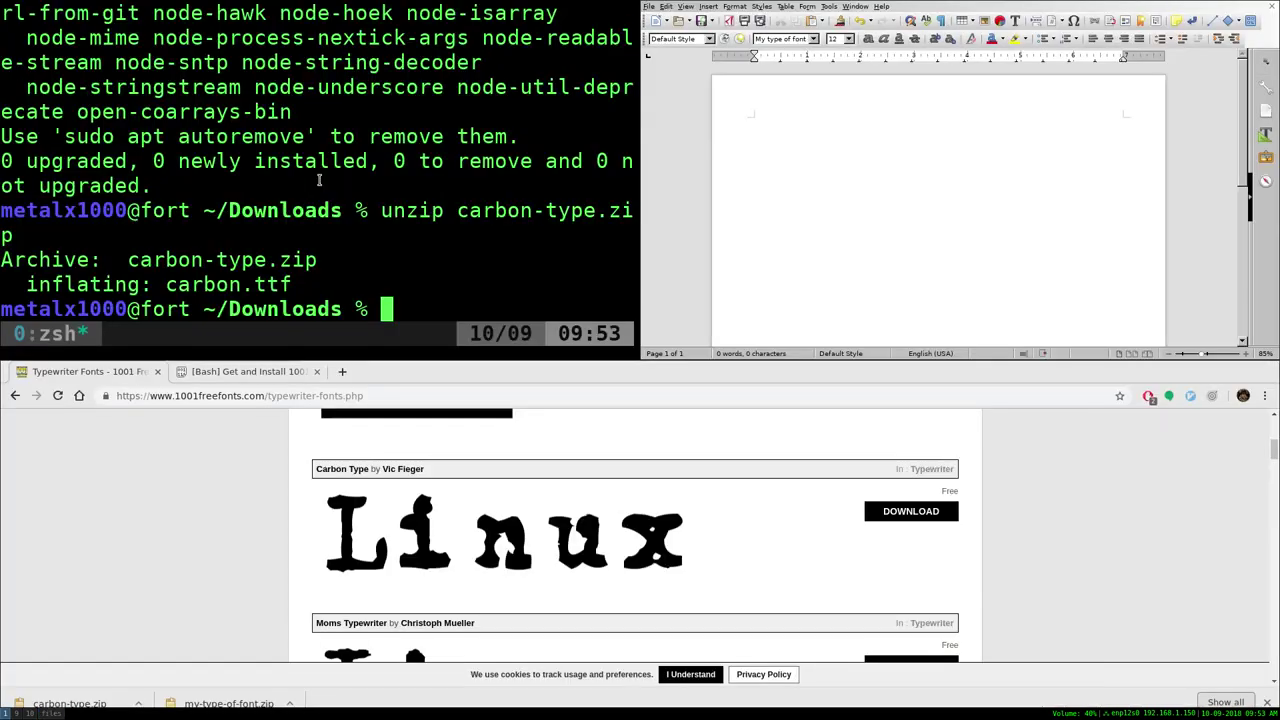
left_click(815, 39)
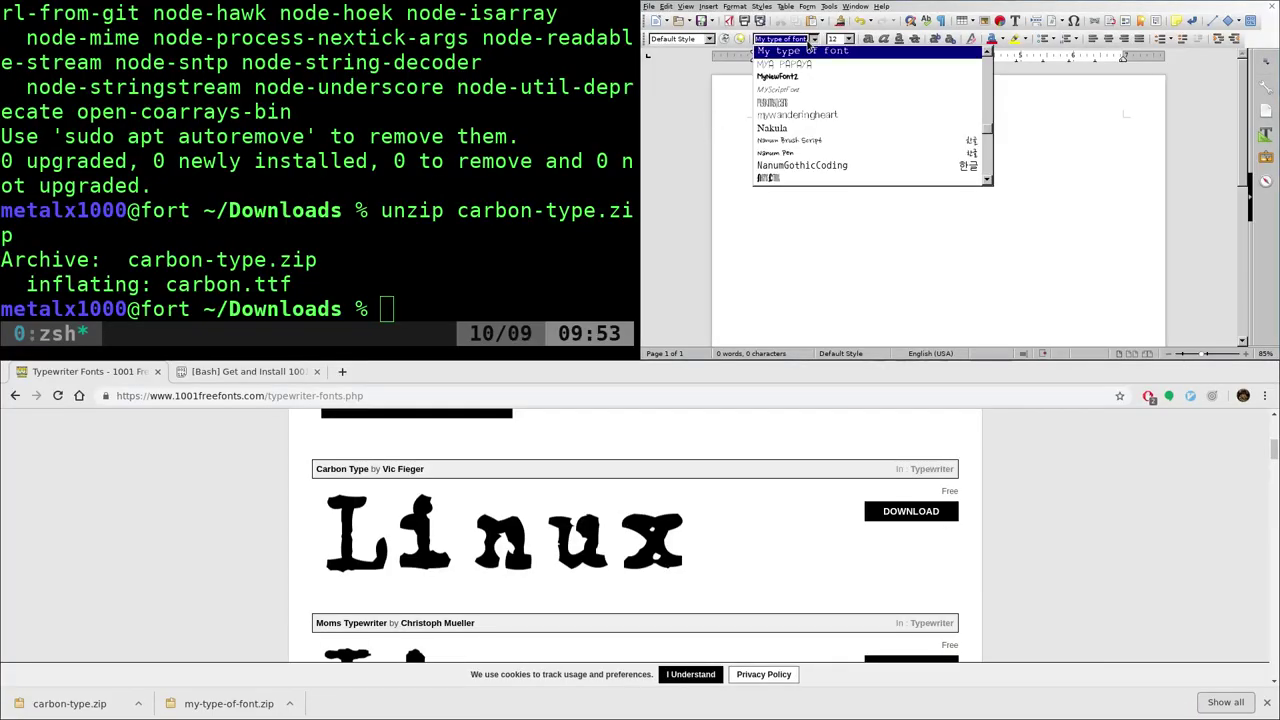
type("Carbon")
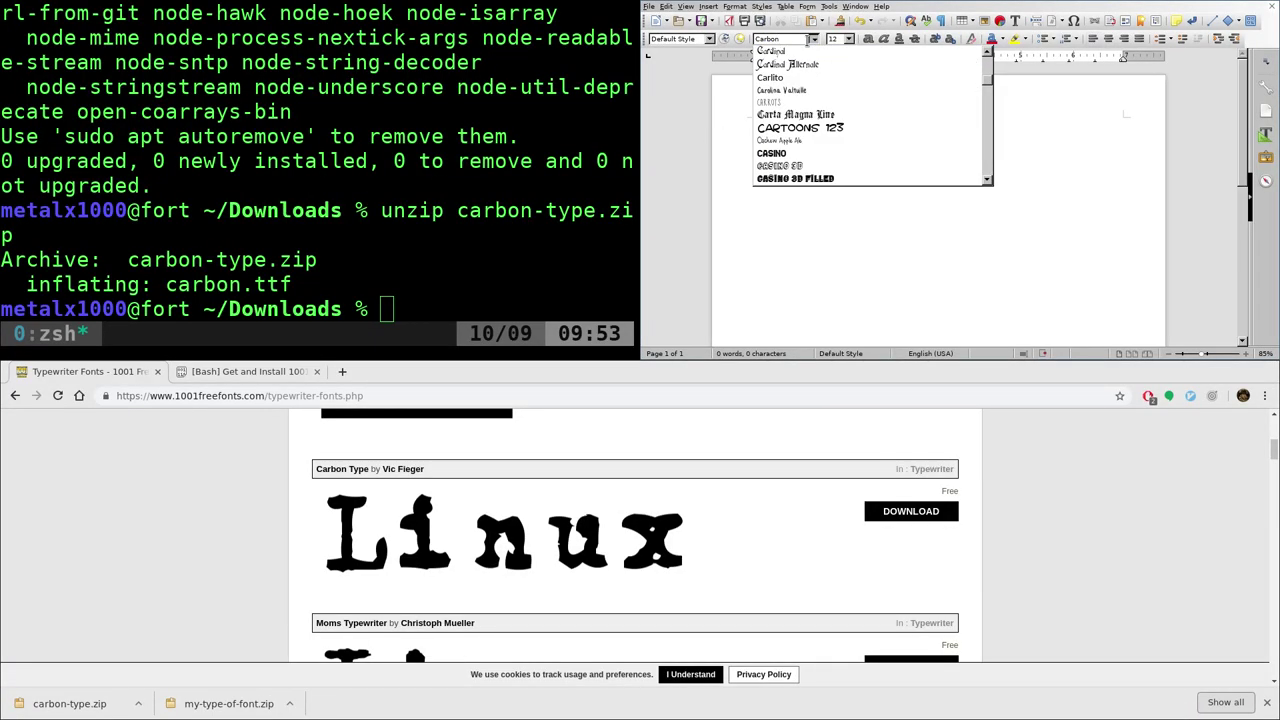
key("Escape")
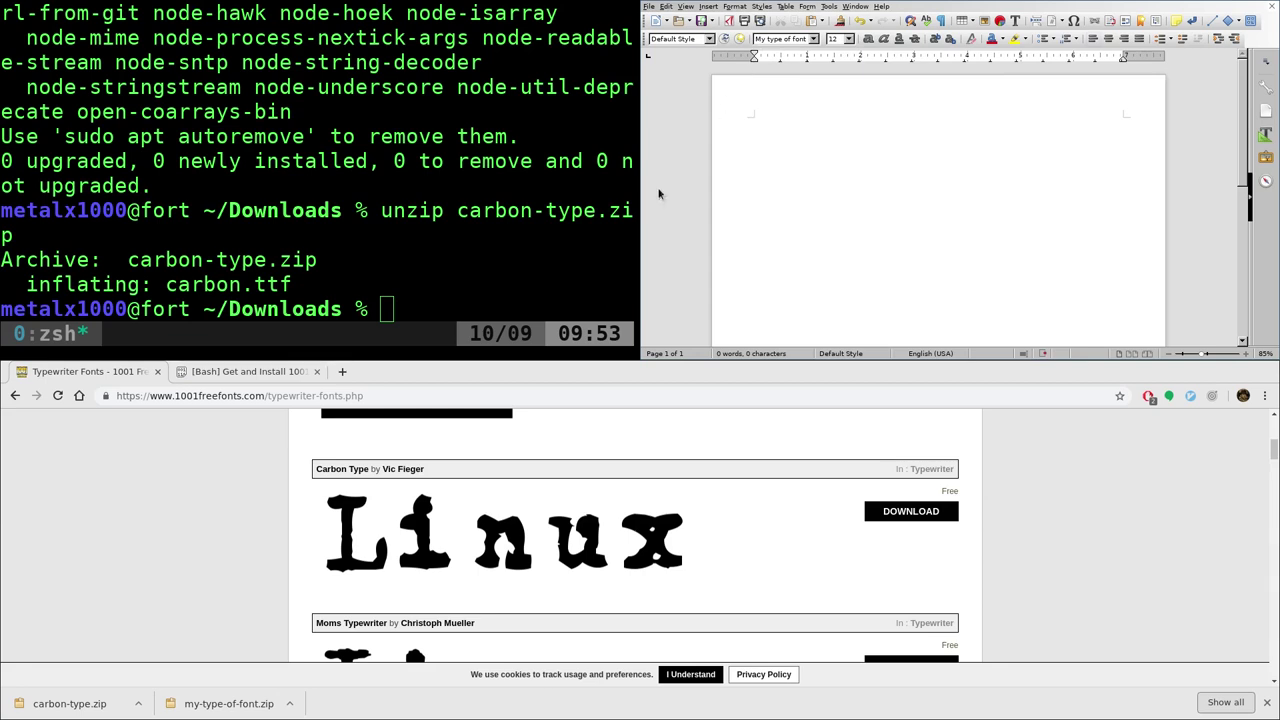
Quit Writer without saving and relaunch it through the launcher with 'writer'
key("ctrl+q")
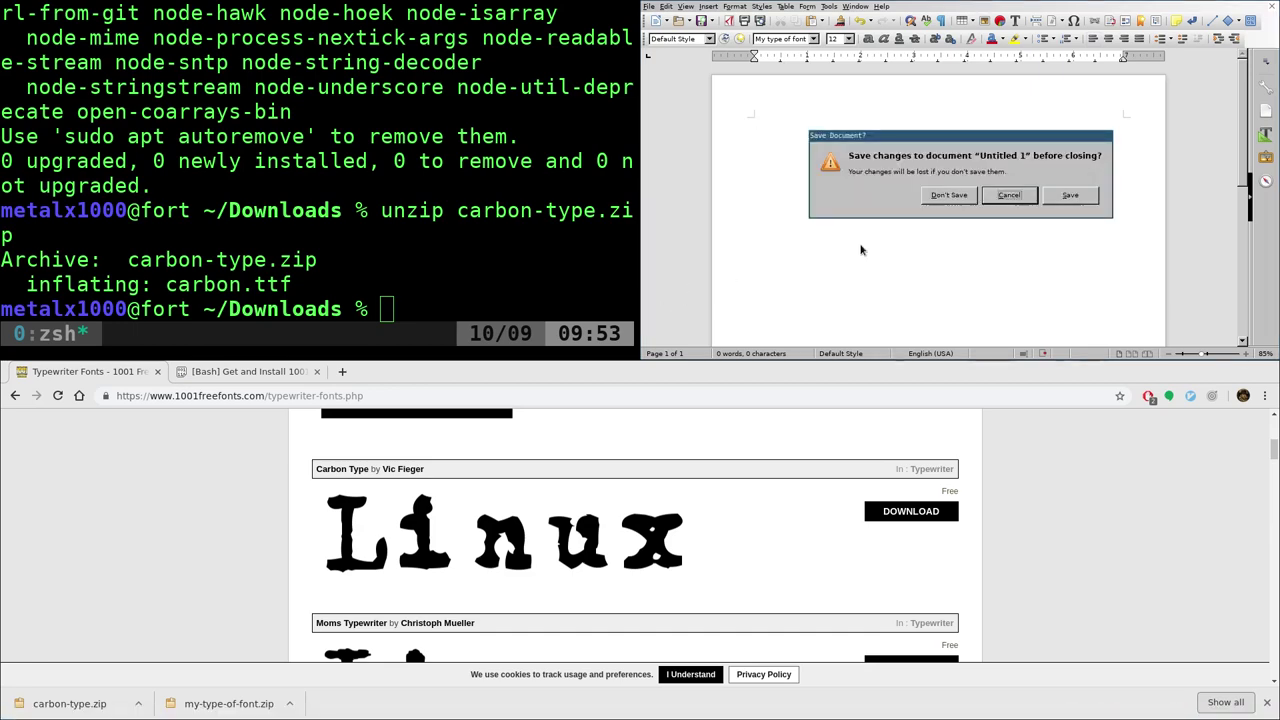
left_click(952, 196)
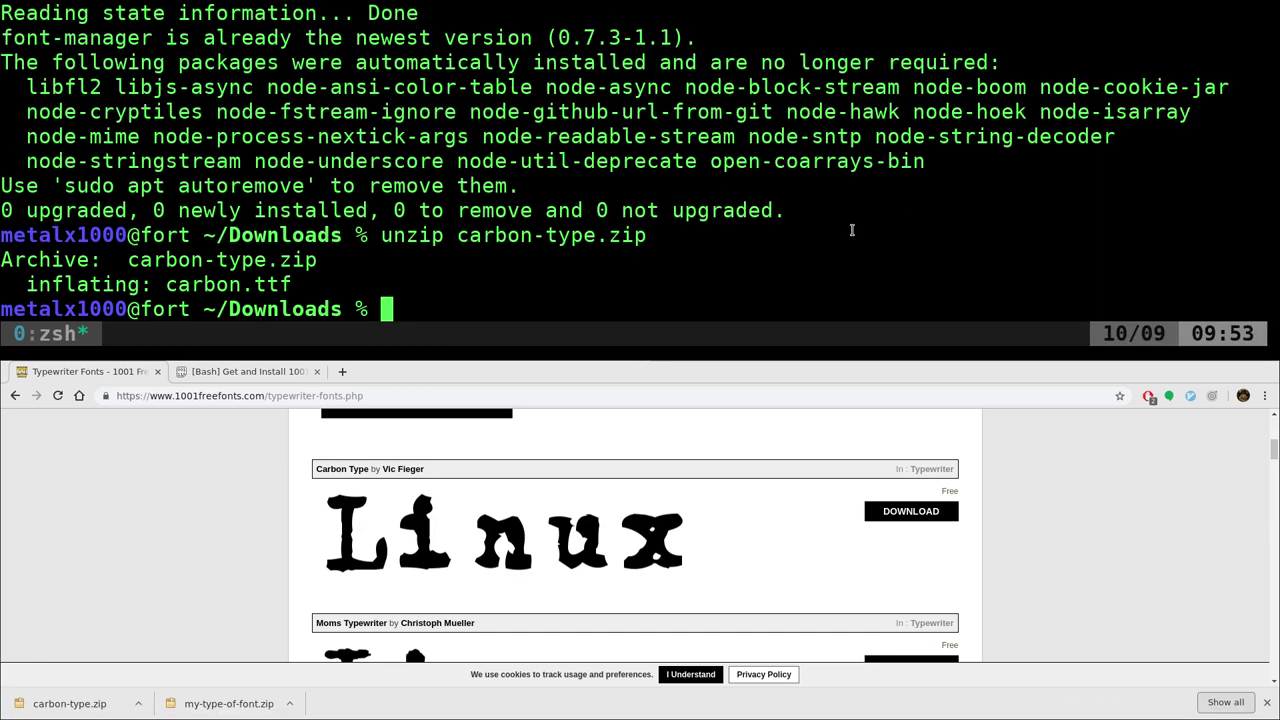
key("ctrl+space")
type("writer")
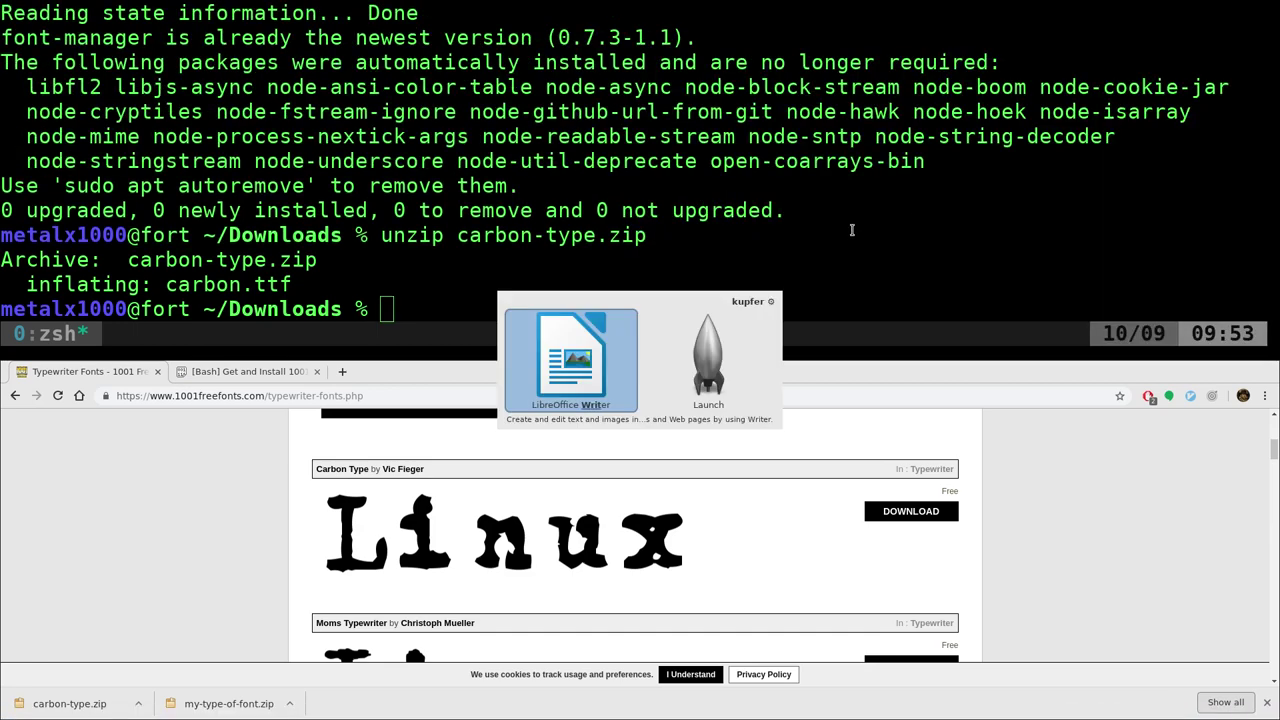
key("Return")
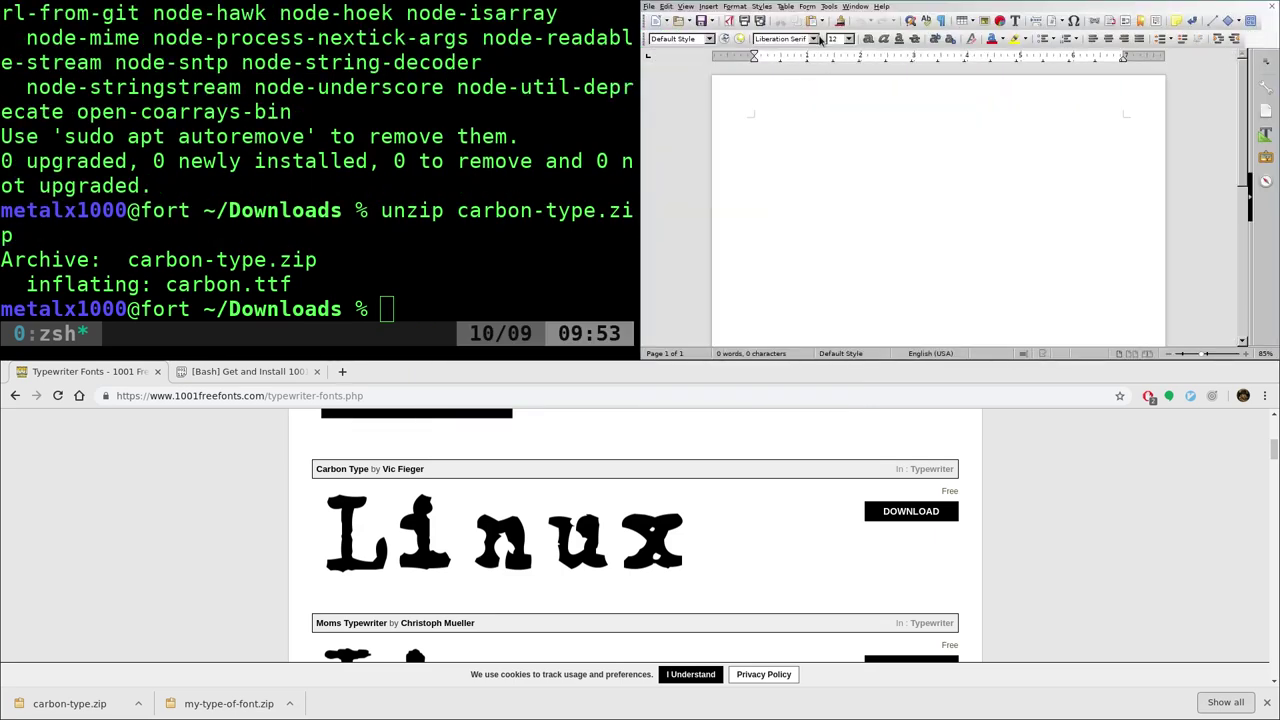
Set the font to CarbonType and type the sample text 'sdkjghsjdkg'
left_click(815, 40)
type("CarbonType")
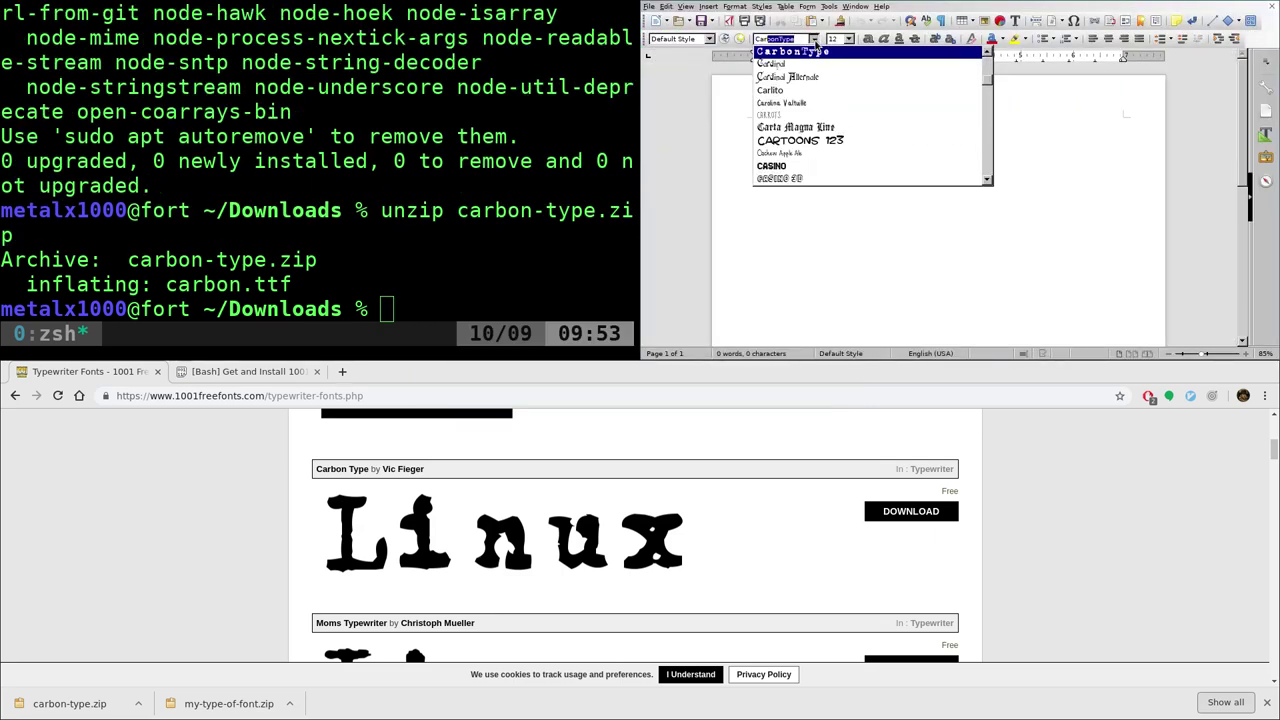
left_click(820, 51)
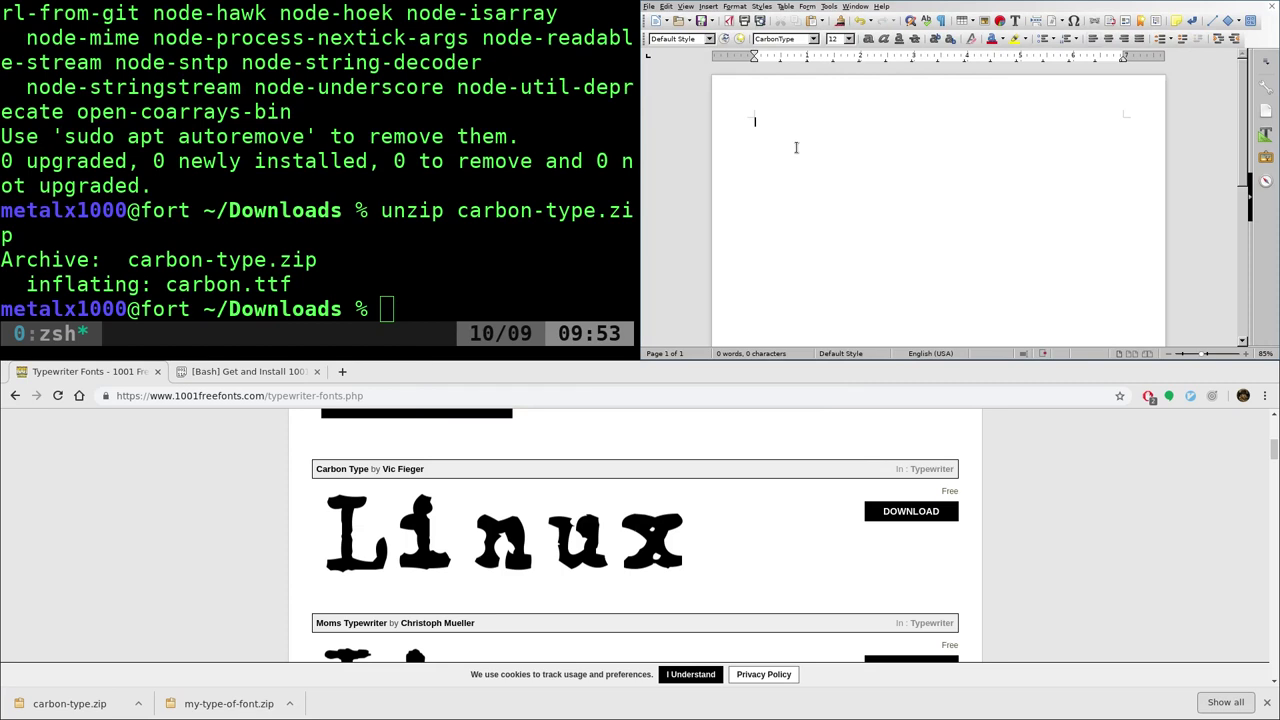
type("sdkjghsjdkg")
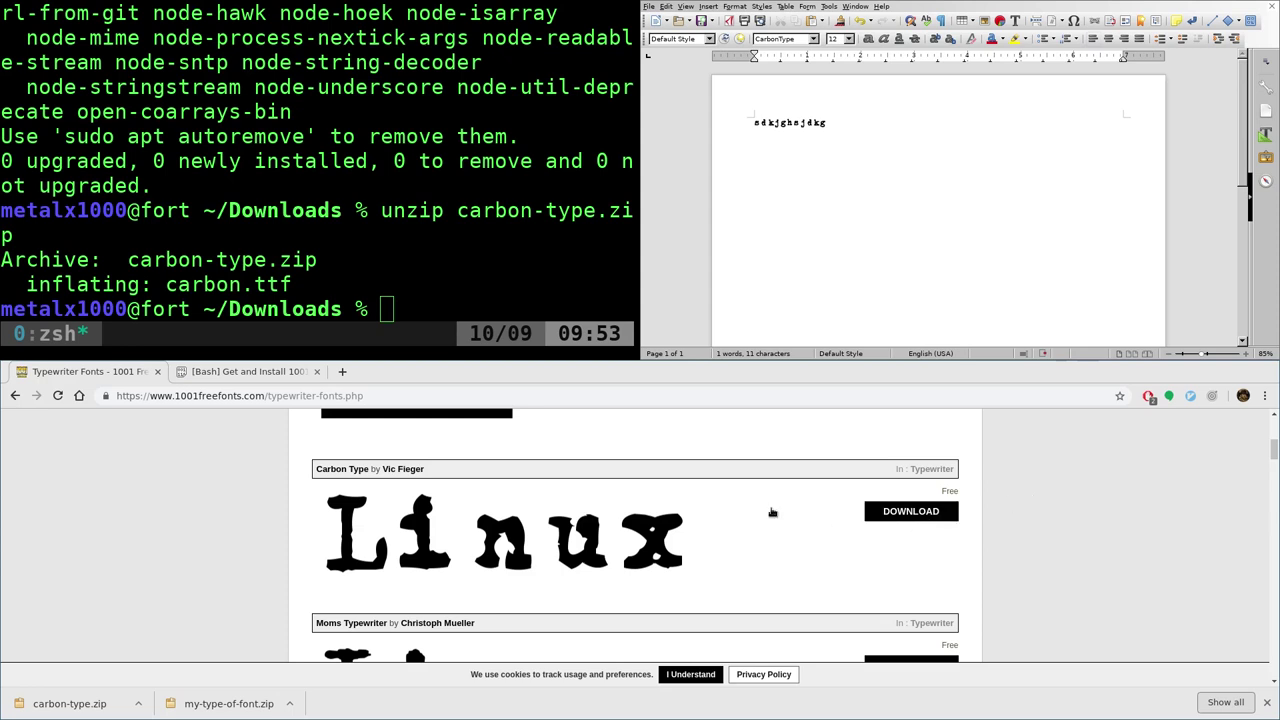
Scroll down the Typewriter Fonts page to later entries such as My Underwood
scroll(974, 531, "down", 3)
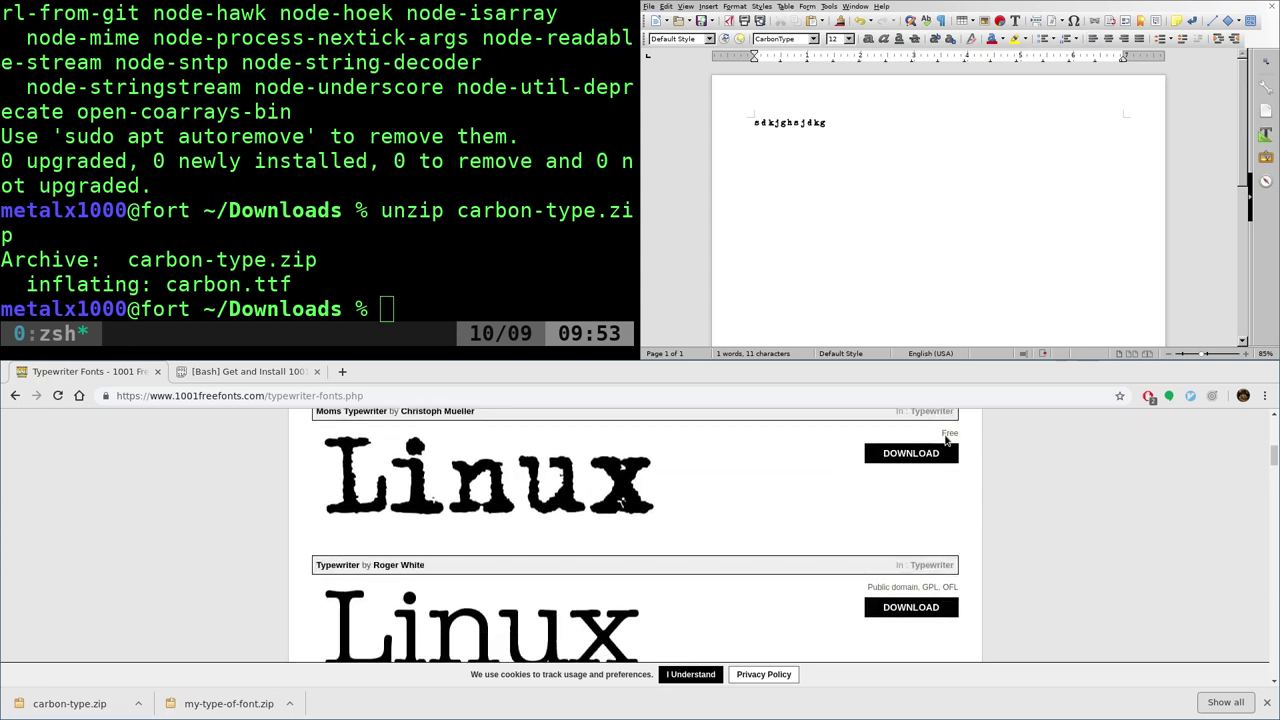
scroll(1014, 527, "down", 1)
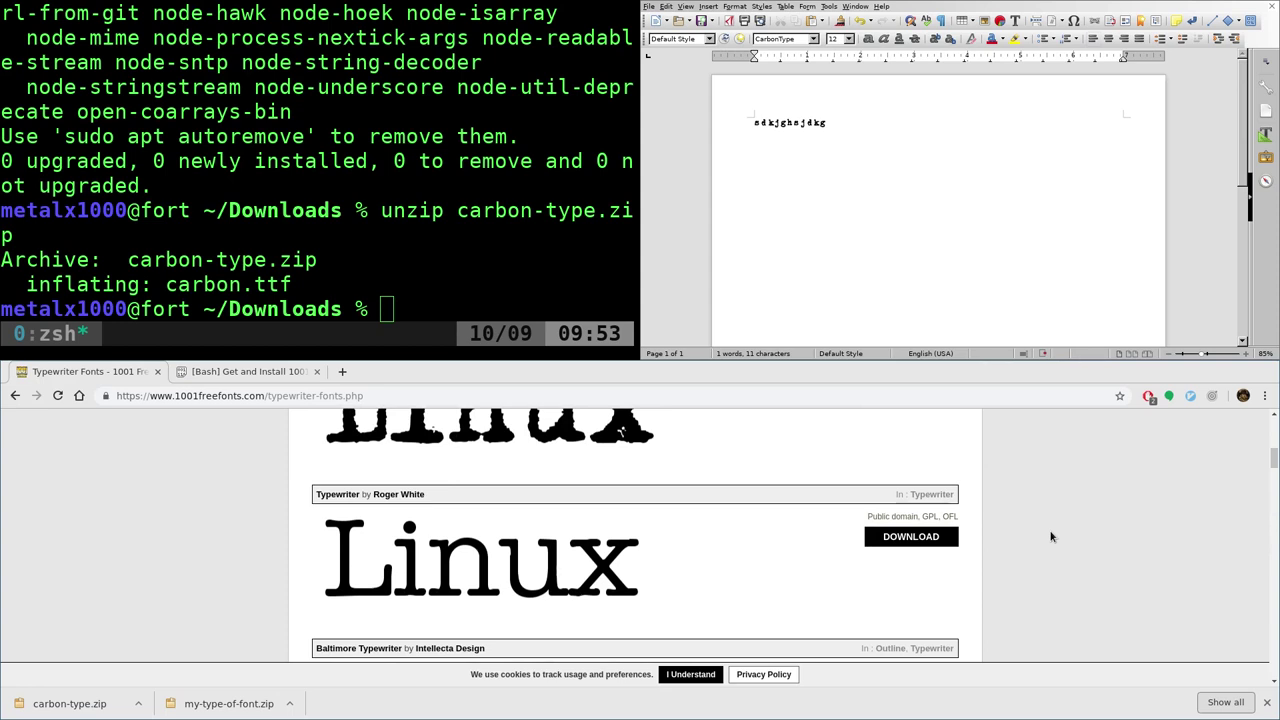
scroll(1050, 537, "down", 3)
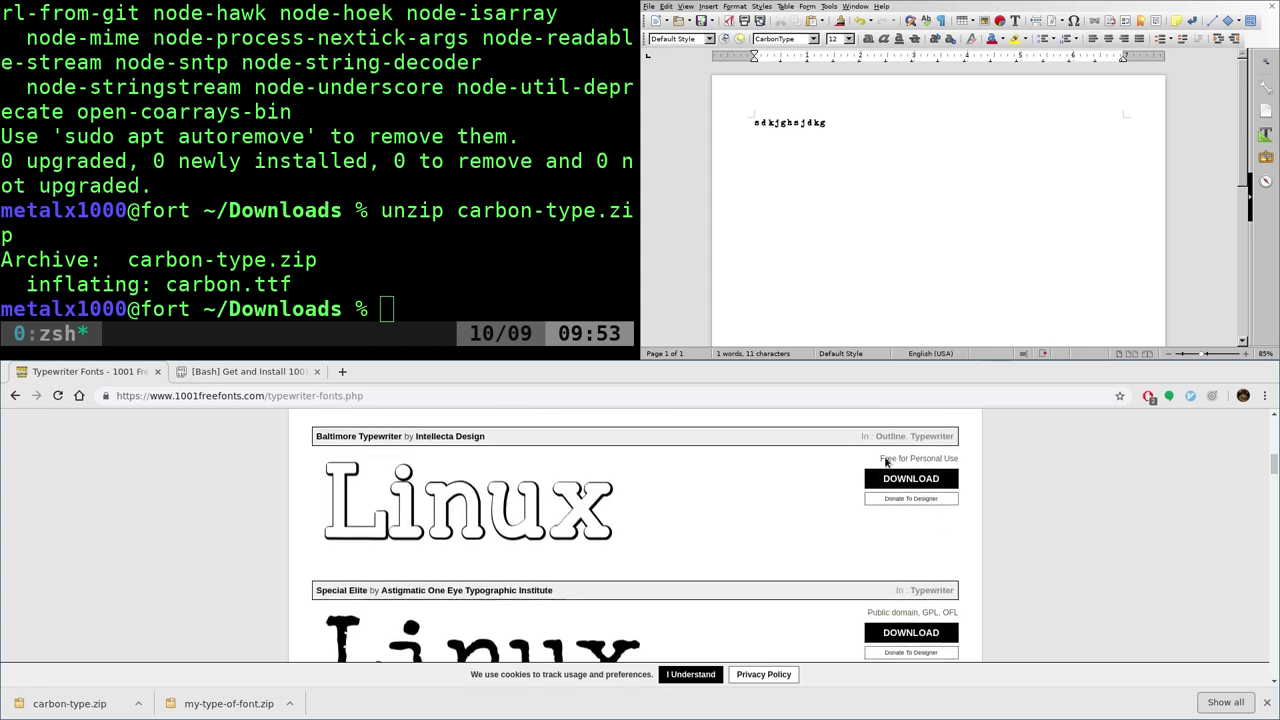
scroll(886, 460, "down", 1)
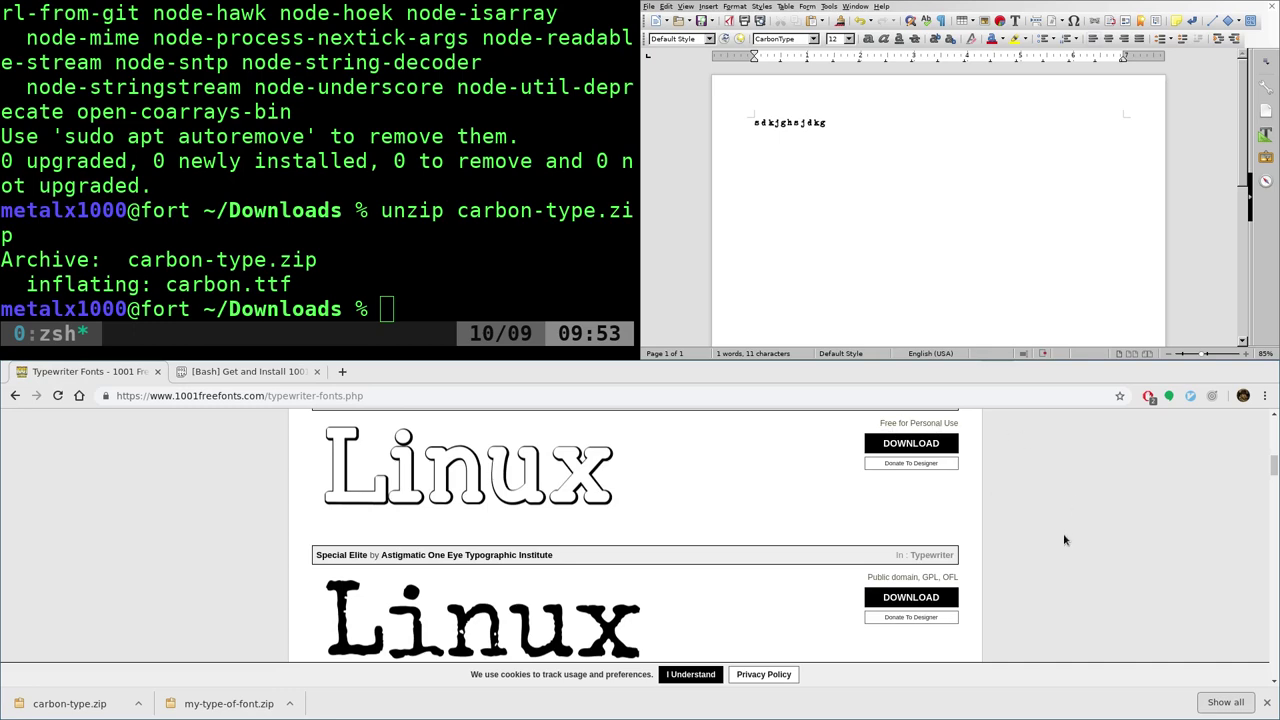
scroll(1058, 528, "down", 3)
scroll(1058, 528, "down", 4)
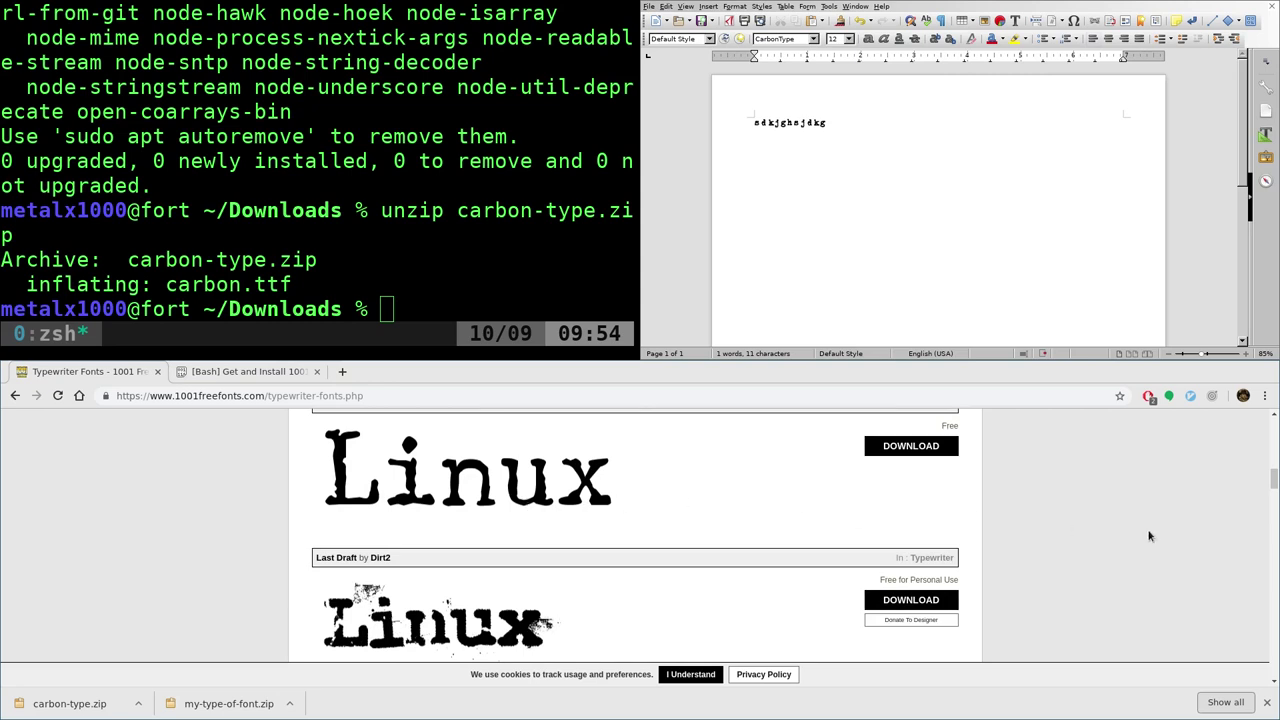
scroll(1130, 532, "down", 5)
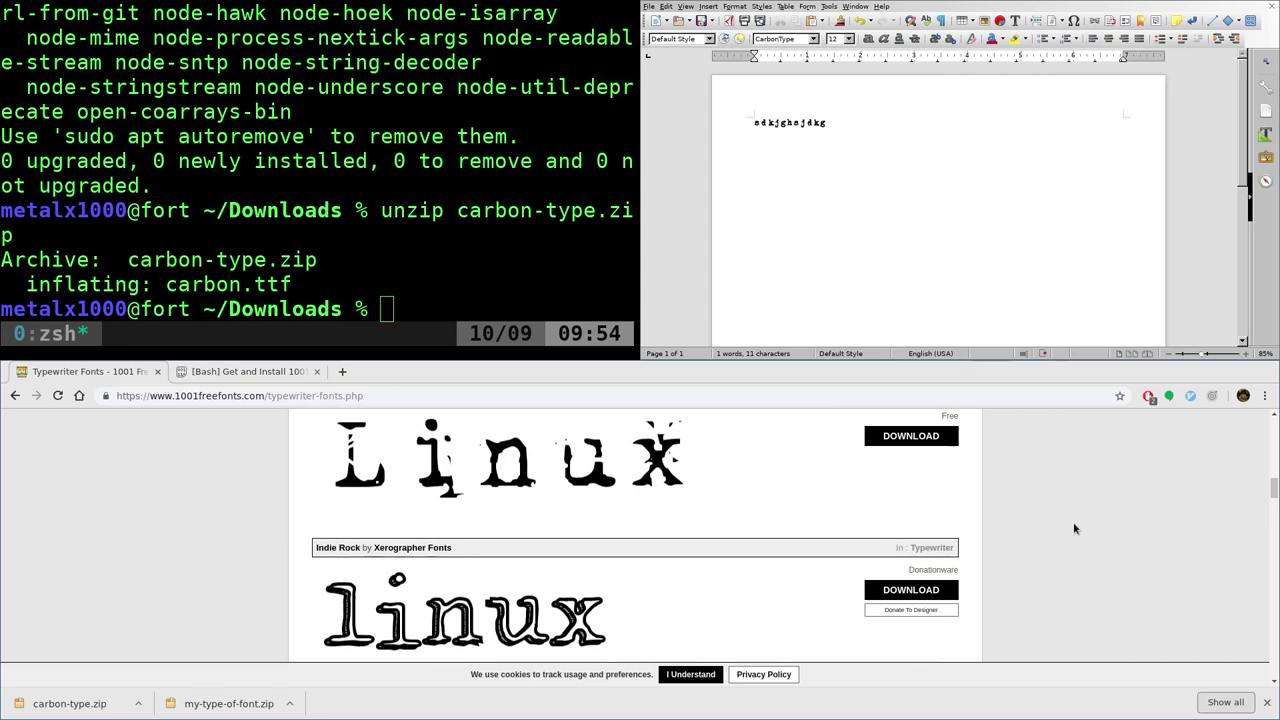
scroll(1074, 528, "down", 3)
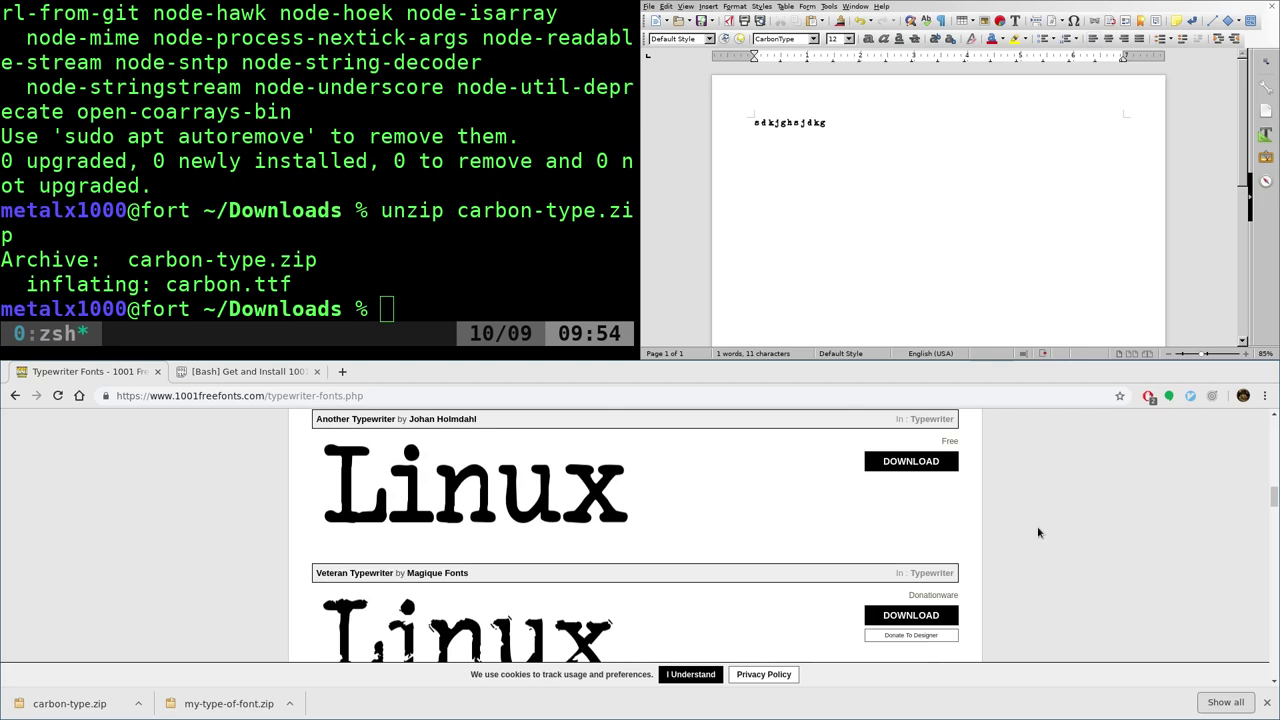
scroll(1037, 526, "down", 2)
scroll(974, 521, "down", 2)
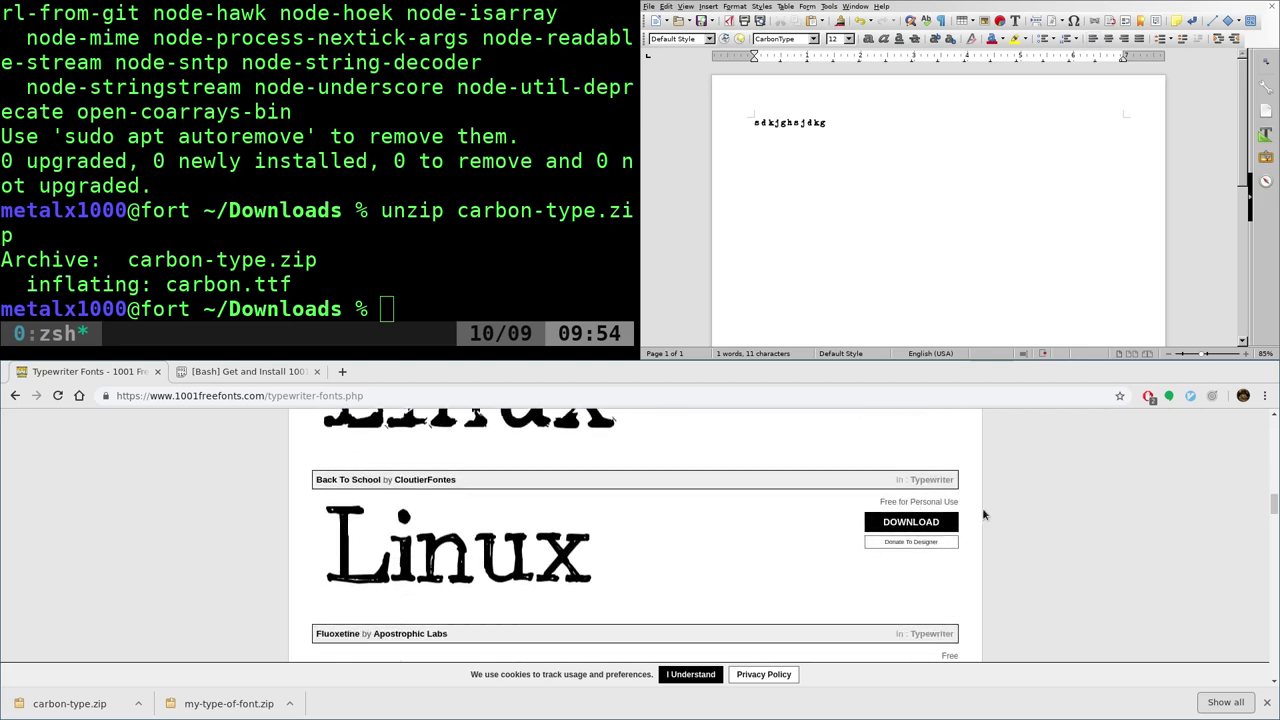
scroll(1085, 570, "down", 4)
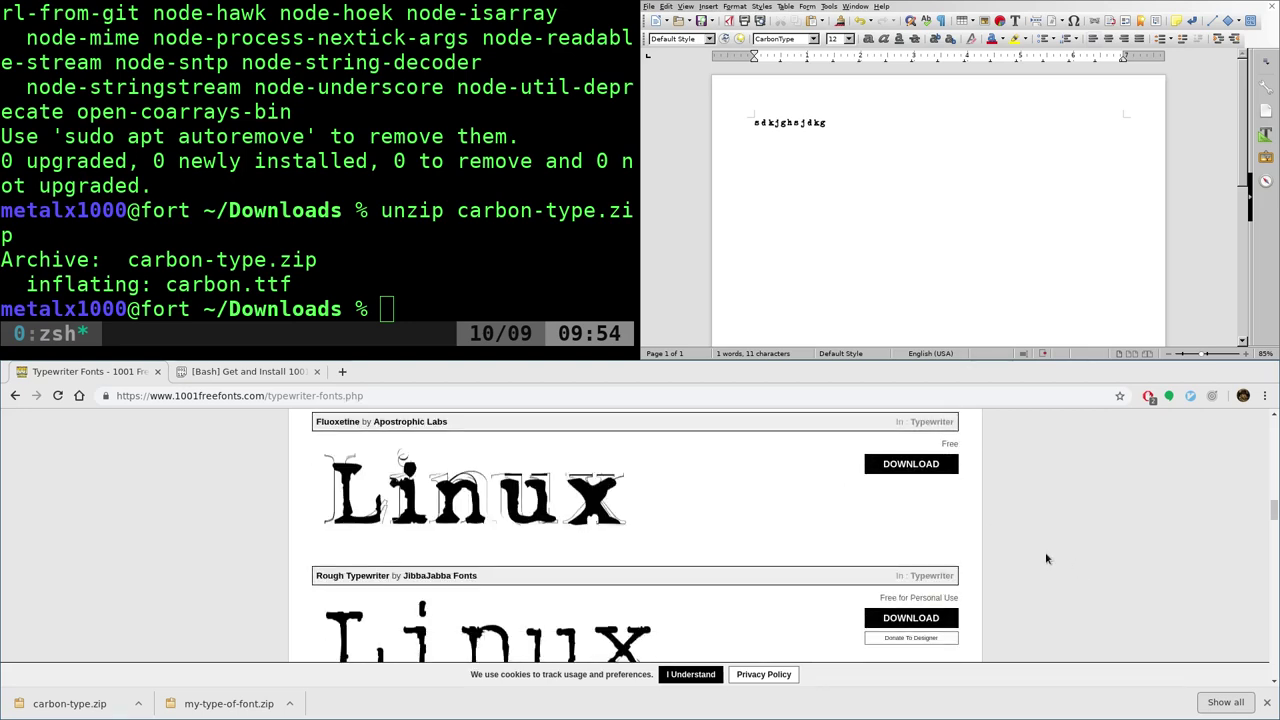
scroll(1046, 558, "down", 2)
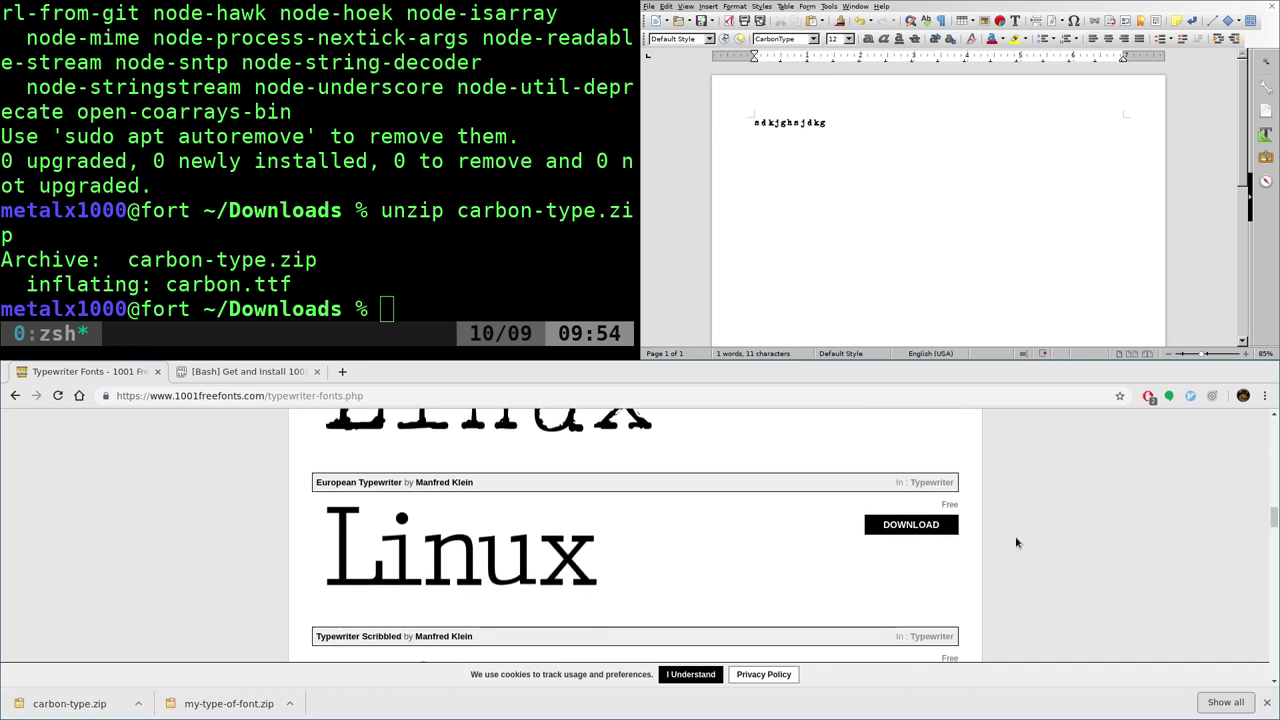
scroll(1016, 508, "down", 3)
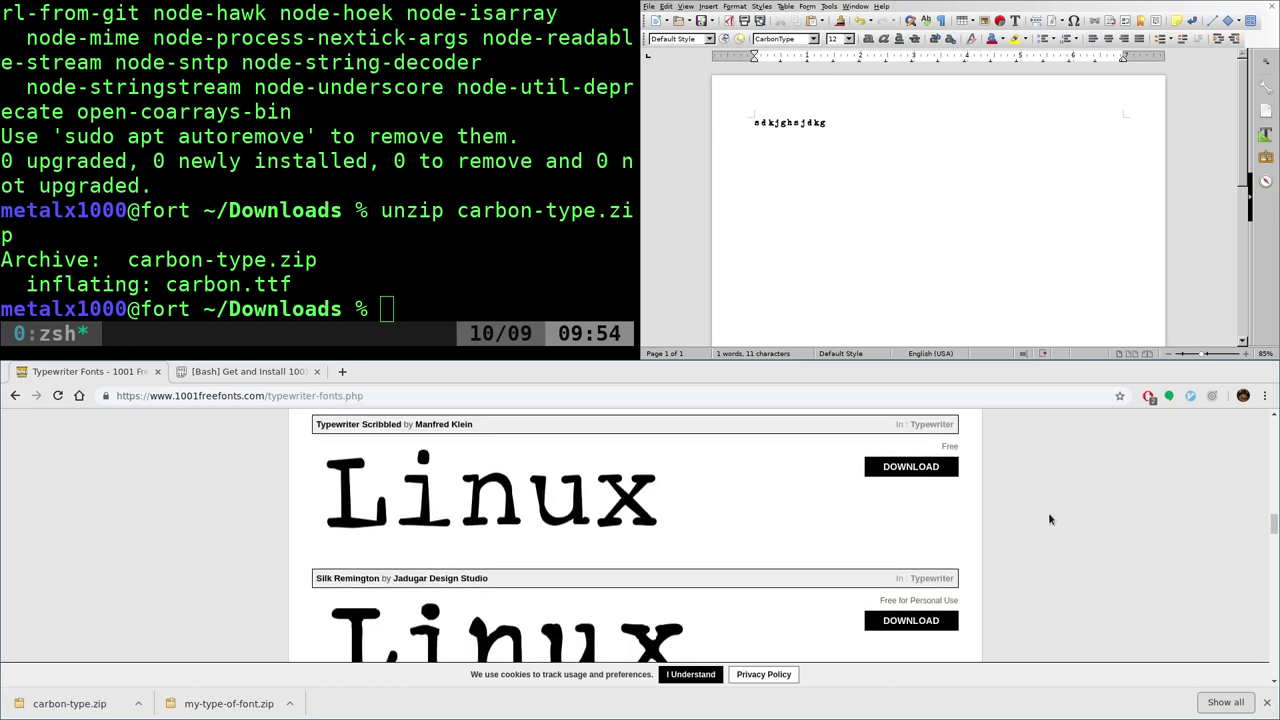
scroll(1047, 510, "down", 3)
scroll(1048, 505, "down", 3)
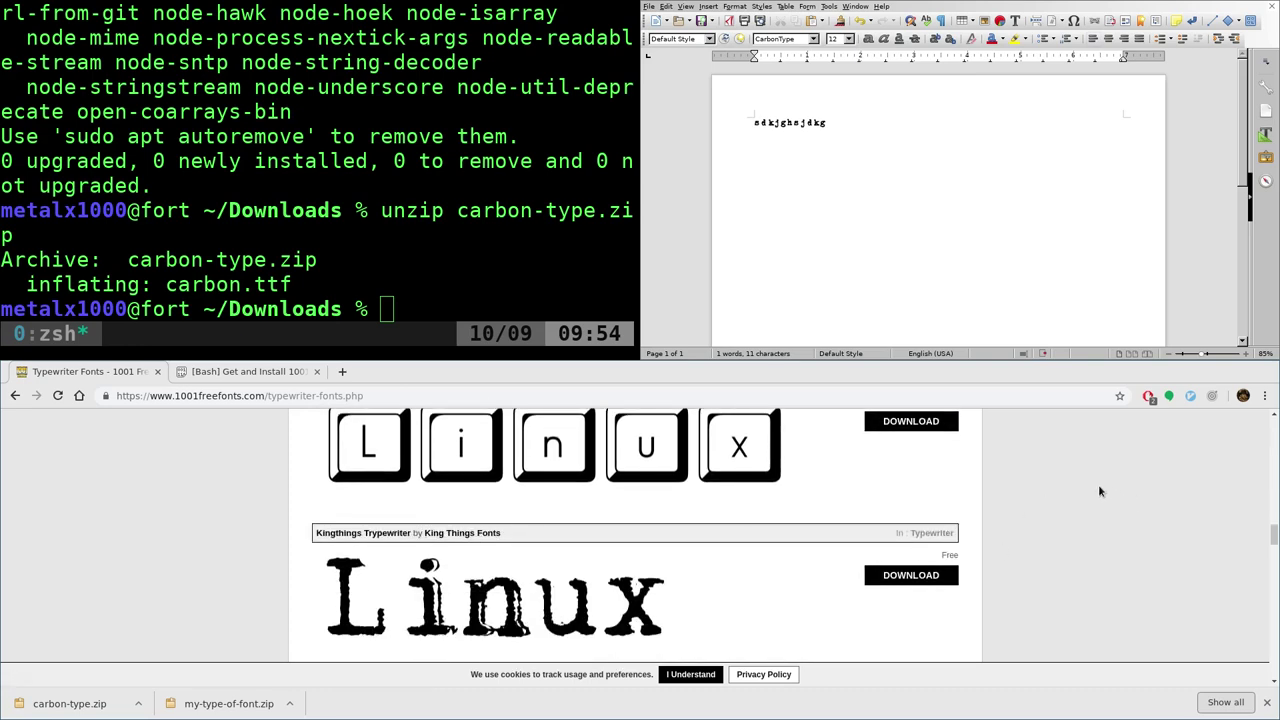
scroll(1098, 491, "down", 15)
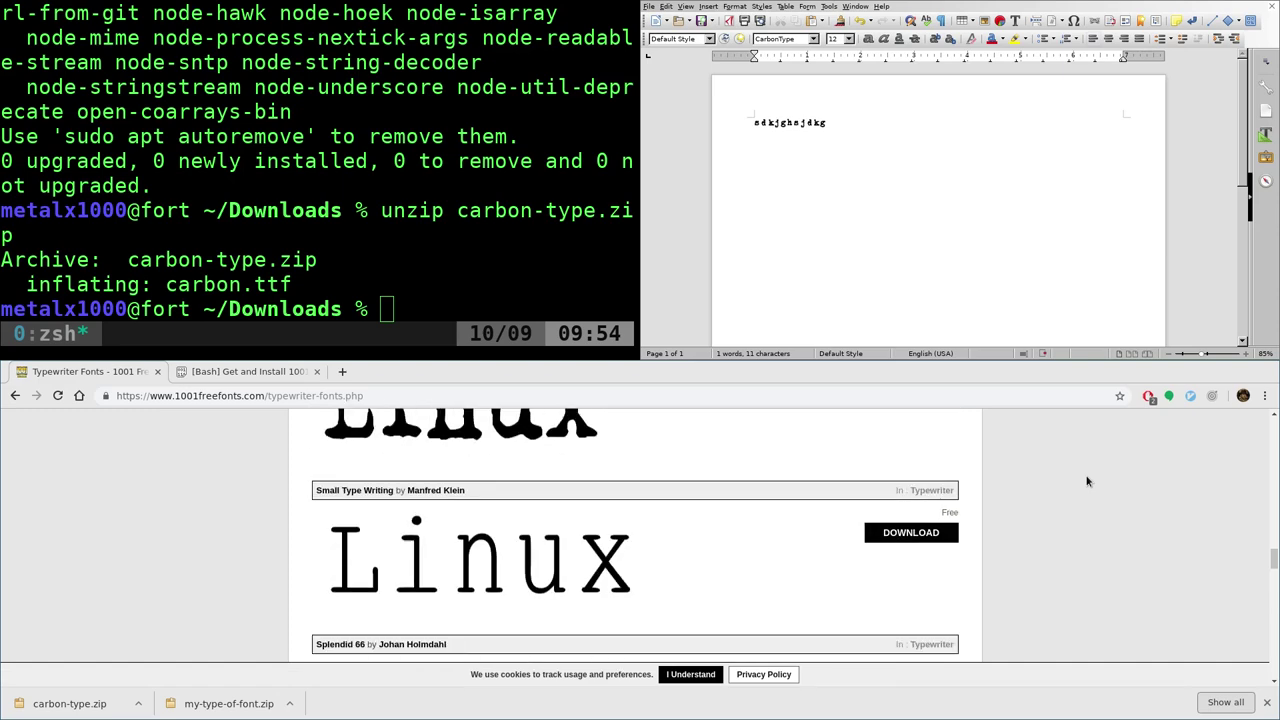
scroll(1087, 482, "down", 8)
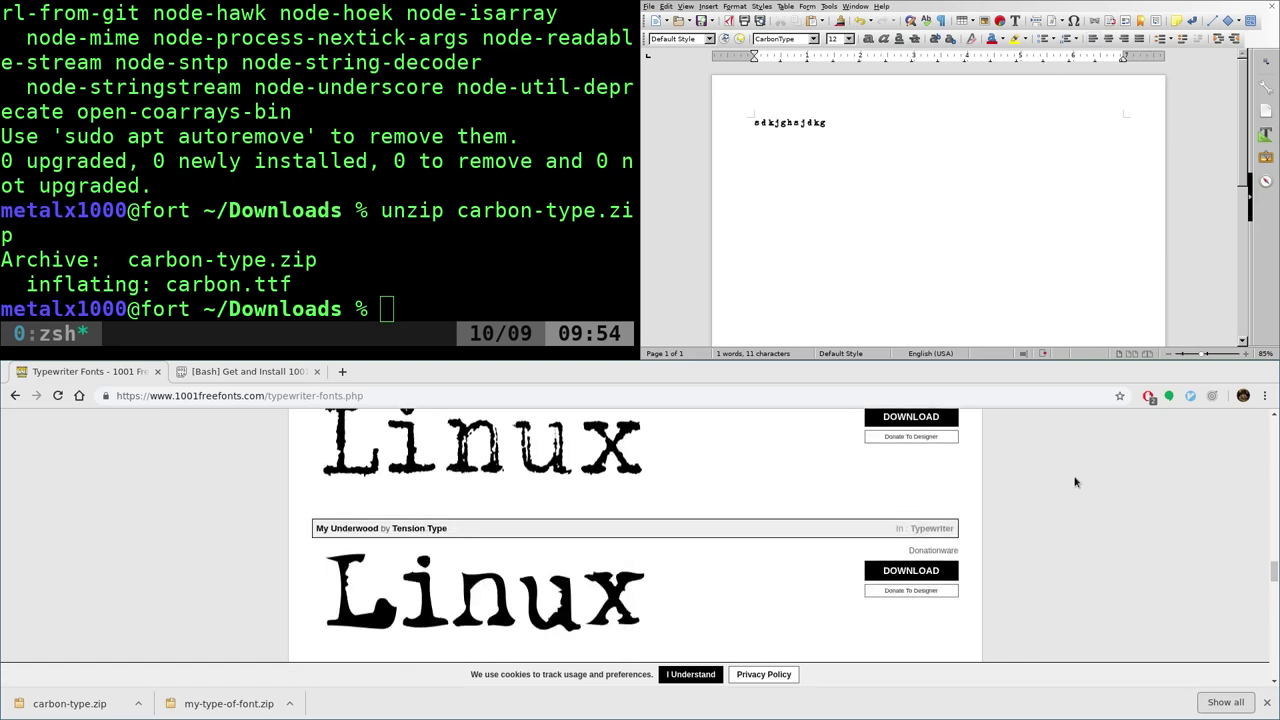
Dismiss the Chrome downloads shelf and scroll the typewriter list down to DJB Holly Typed 2 Much
left_click(1267, 703)
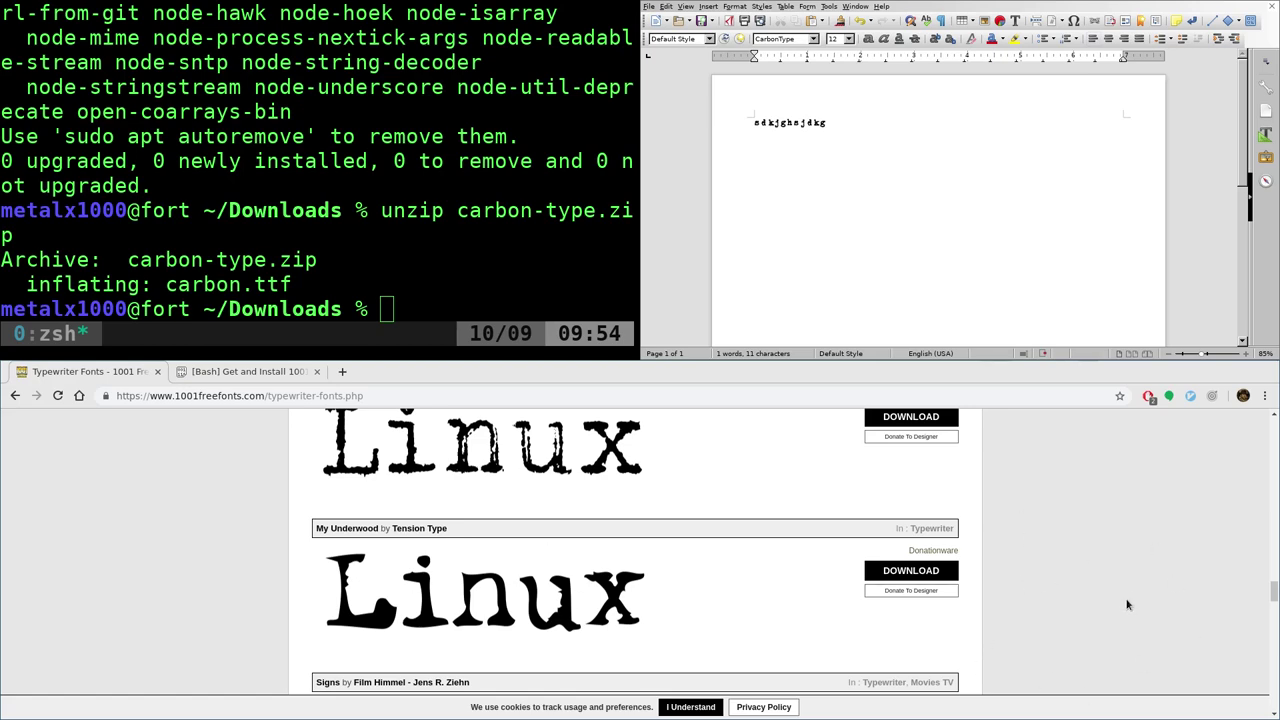
scroll(1122, 600, "down", 10)
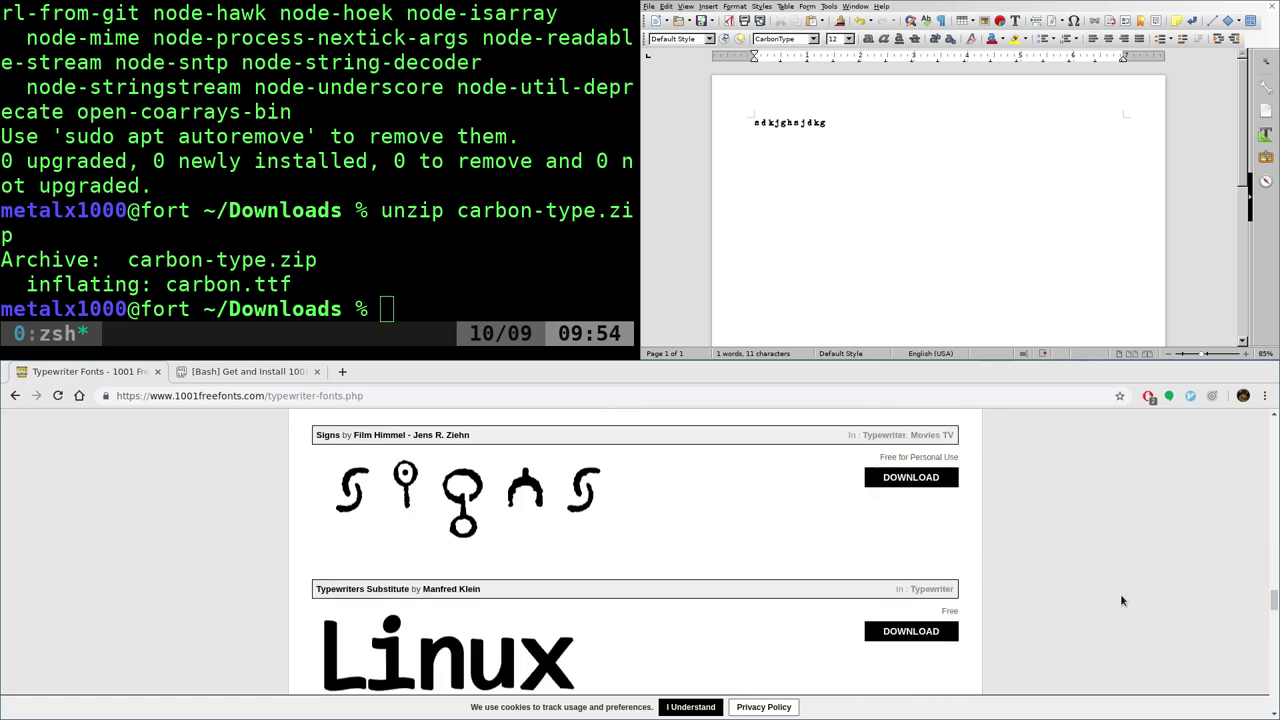
scroll(1121, 600, "down", 15)
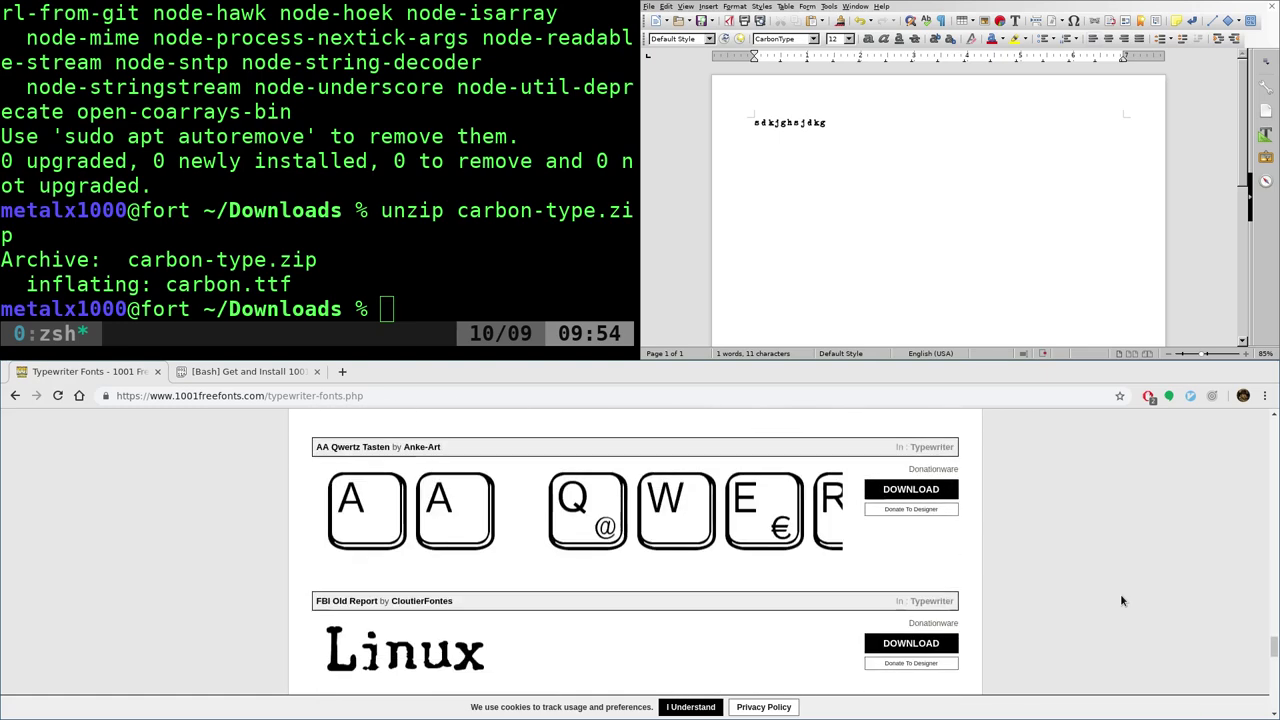
scroll(1121, 600, "down", 3)
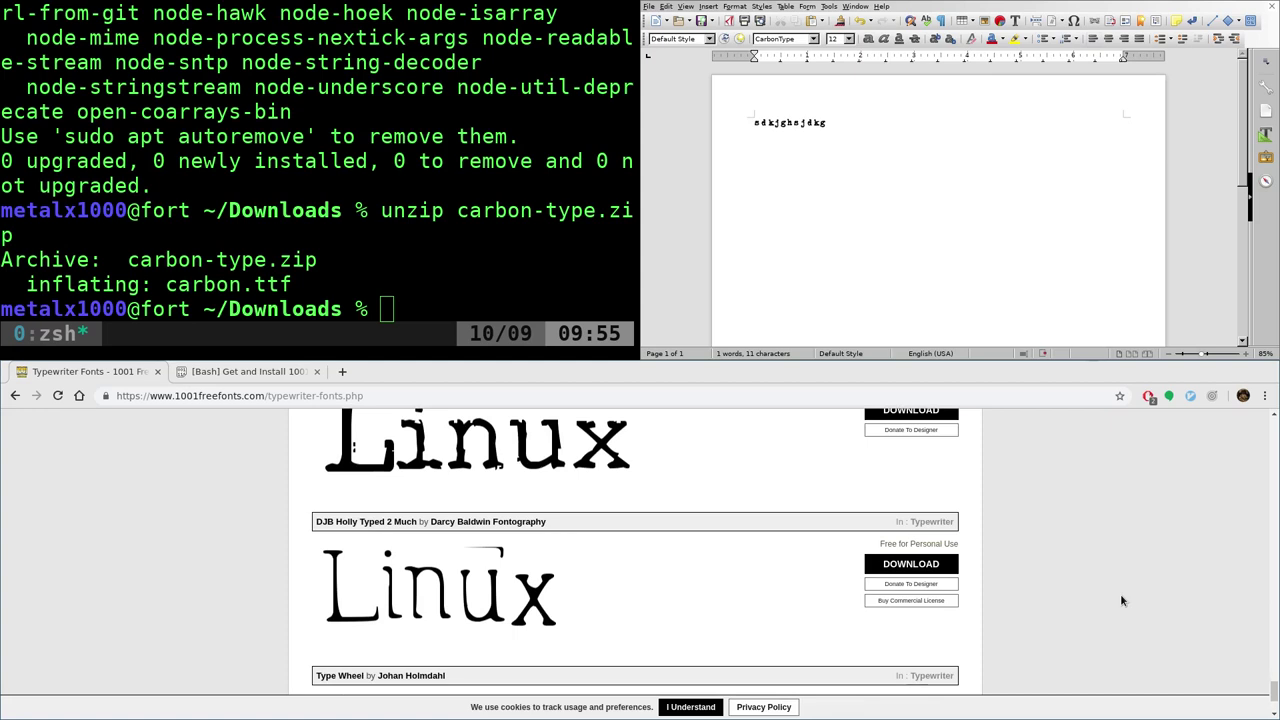
key("super")
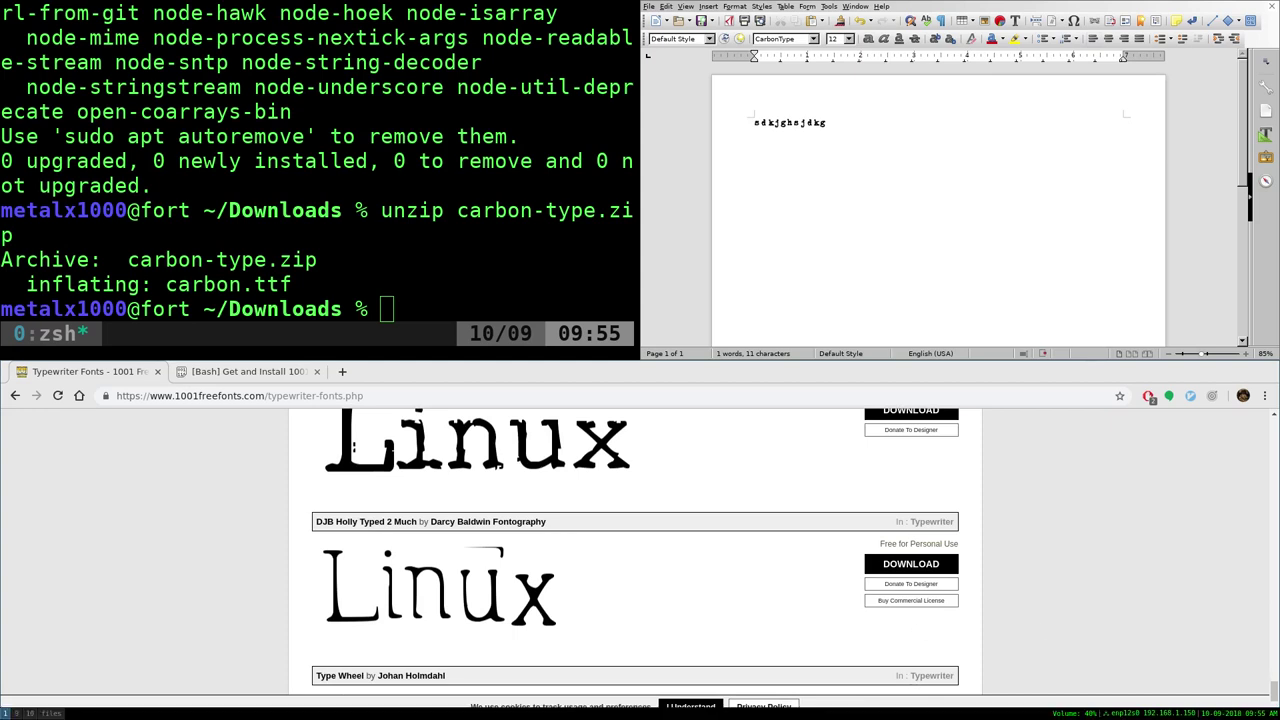